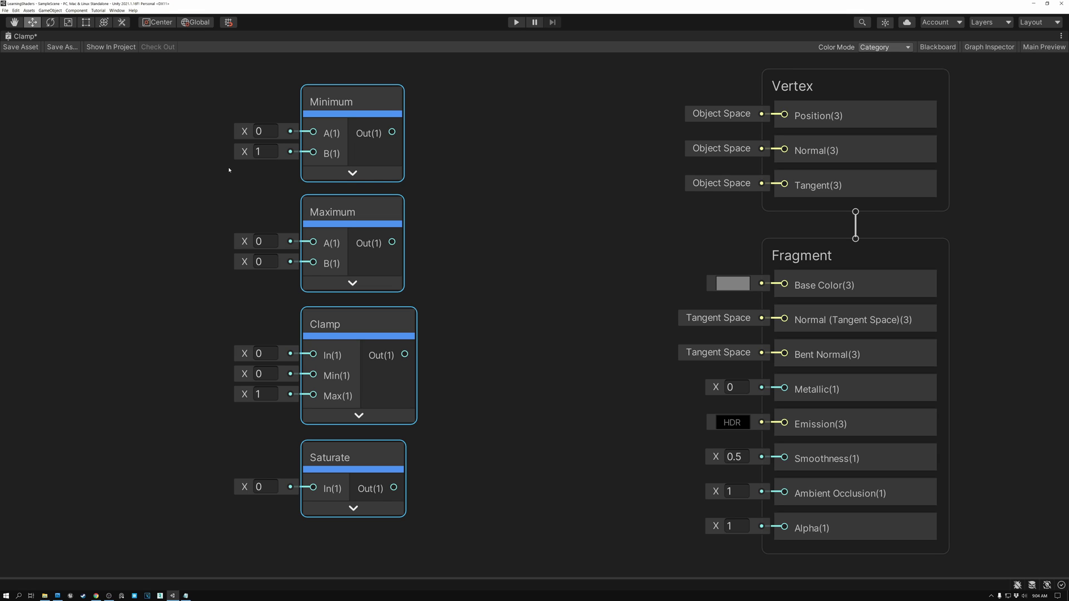
Examine the Minimum, Maximum, Clamp and Saturate nodes, focusing on the Minimum node's A and B inputs.
{"action": "left_click", "coordinate": [217, 144]}
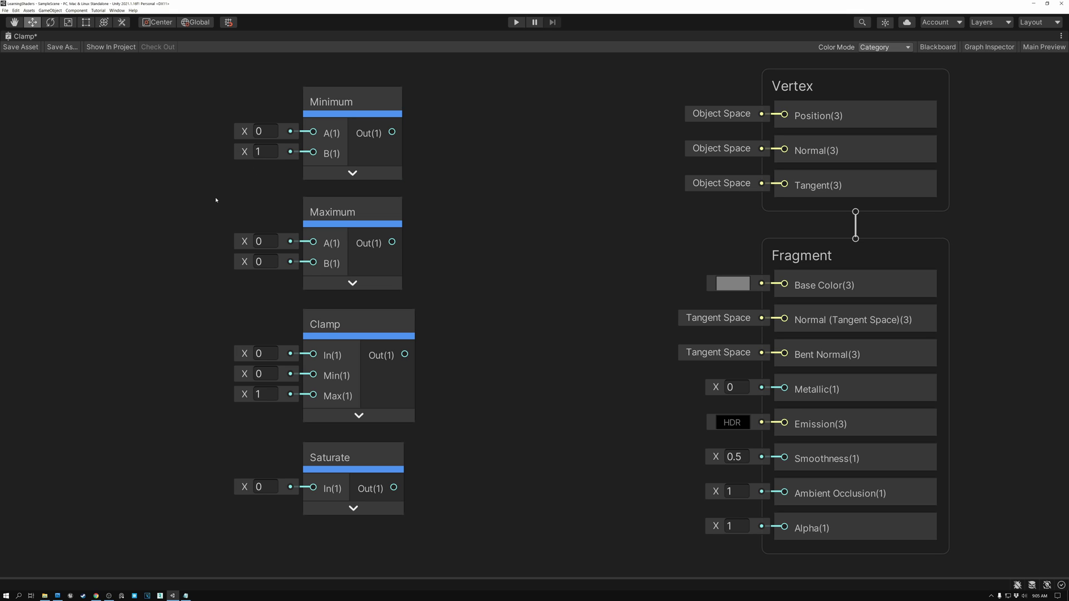
{"action": "left_click_drag", "start_coordinate": [240, 179], "coordinate": [312, 177]}
{"action": "left_click", "coordinate": [334, 212]}
{"action": "left_click", "coordinate": [353, 320]}
{"action": "left_click", "coordinate": [340, 455]}
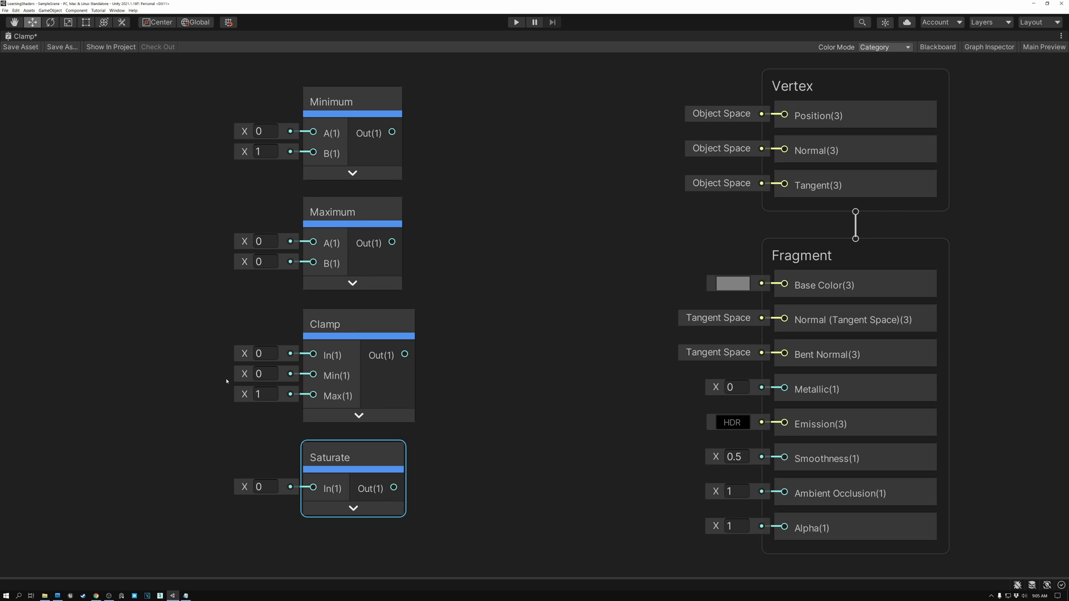
{"action": "left_click", "coordinate": [205, 332]}
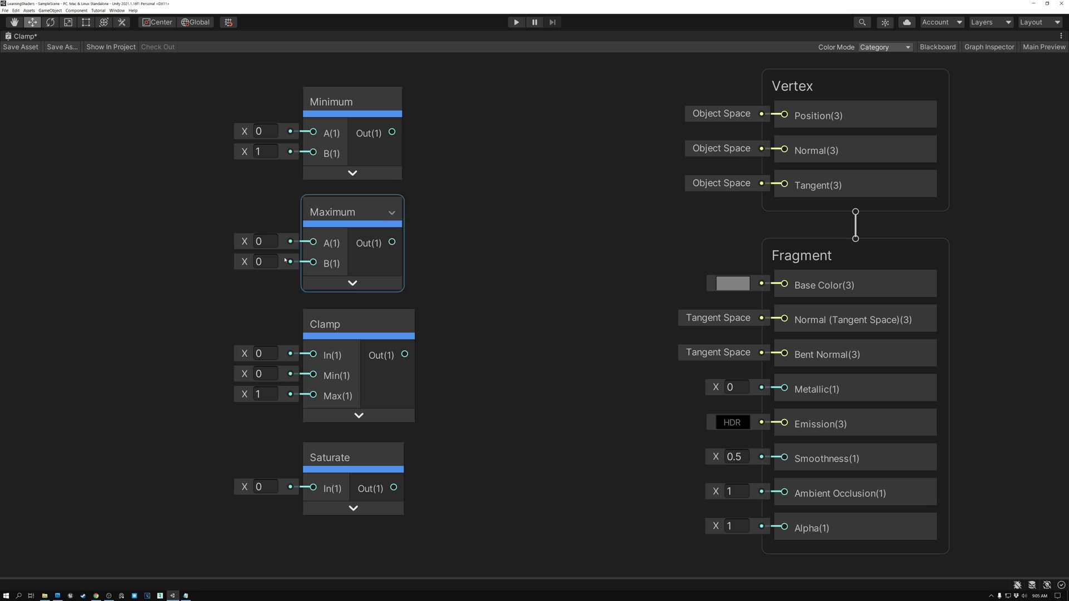
{"action": "left_click", "coordinate": [349, 100]}
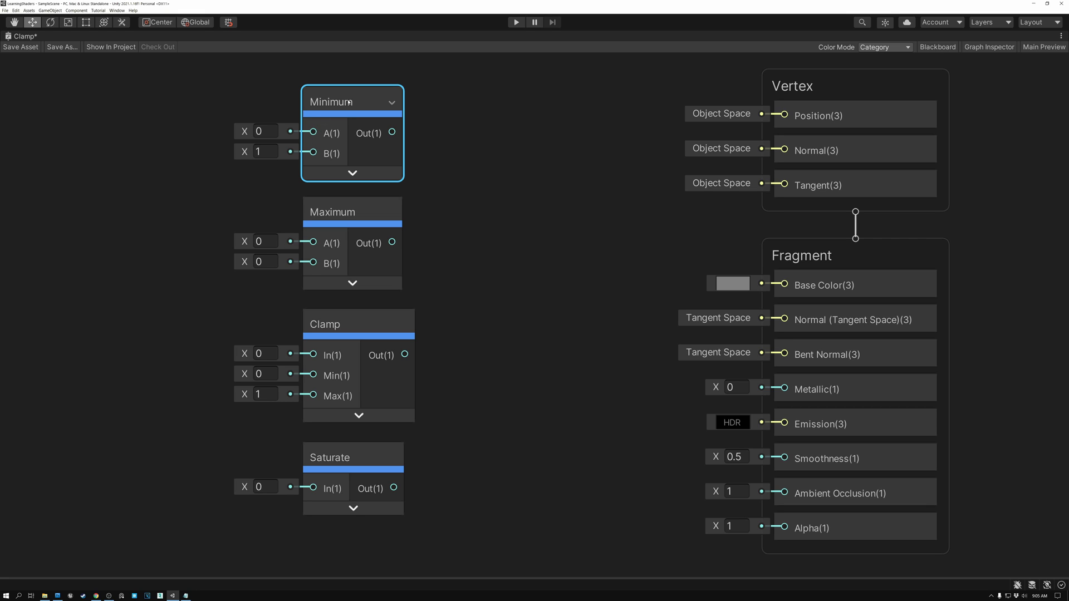
{"action": "key", "text": "Tab"}
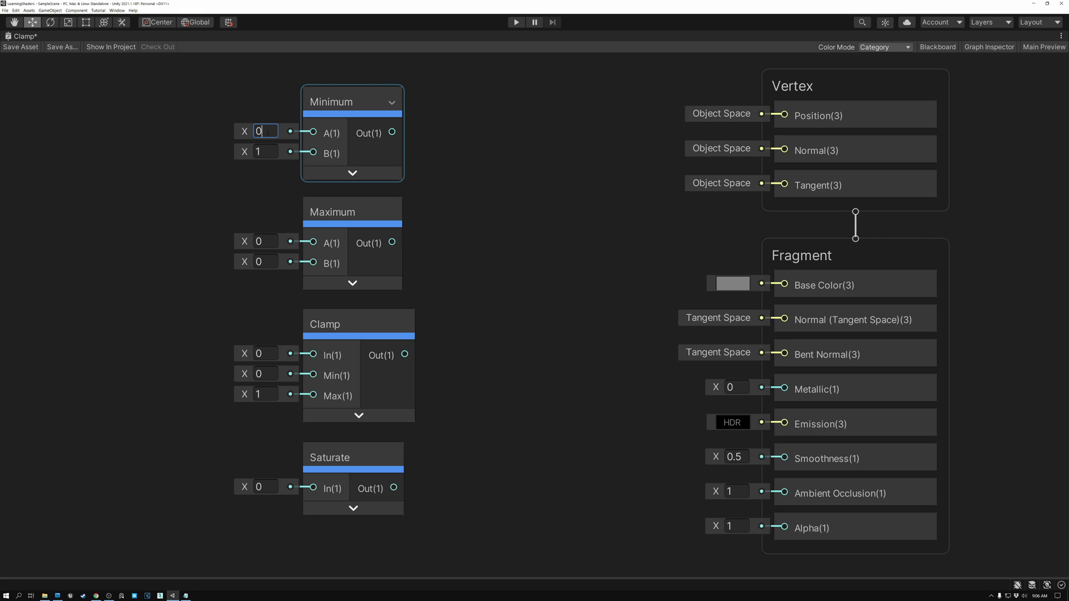
{"action": "key", "text": "Tab"}
{"action": "left_click", "coordinate": [342, 102]}
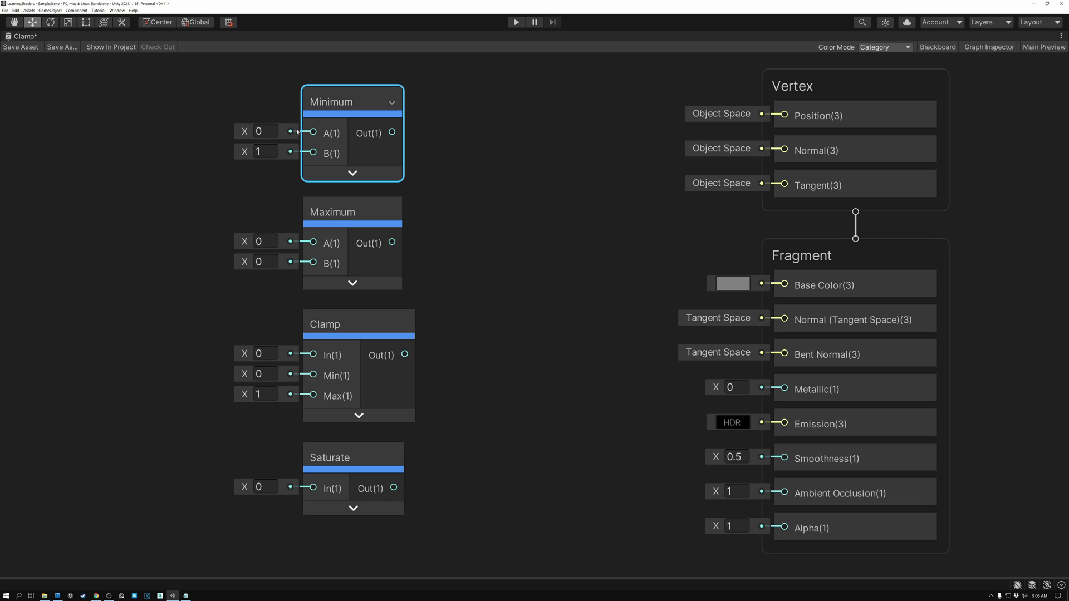
{"action": "left_click_drag", "start_coordinate": [314, 132], "coordinate": [201, 115]}
{"action": "left_click", "coordinate": [149, 115]}
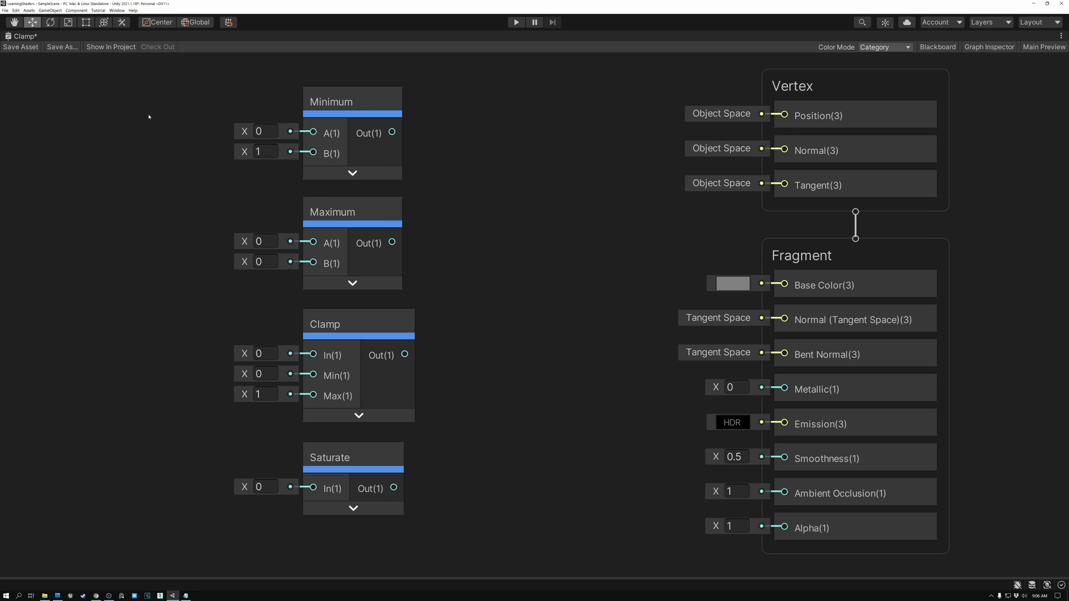
Set the B input of the Minimum node to 0.5.
{"action": "left_click", "coordinate": [268, 152]}
{"action": "type", "text": "0"}
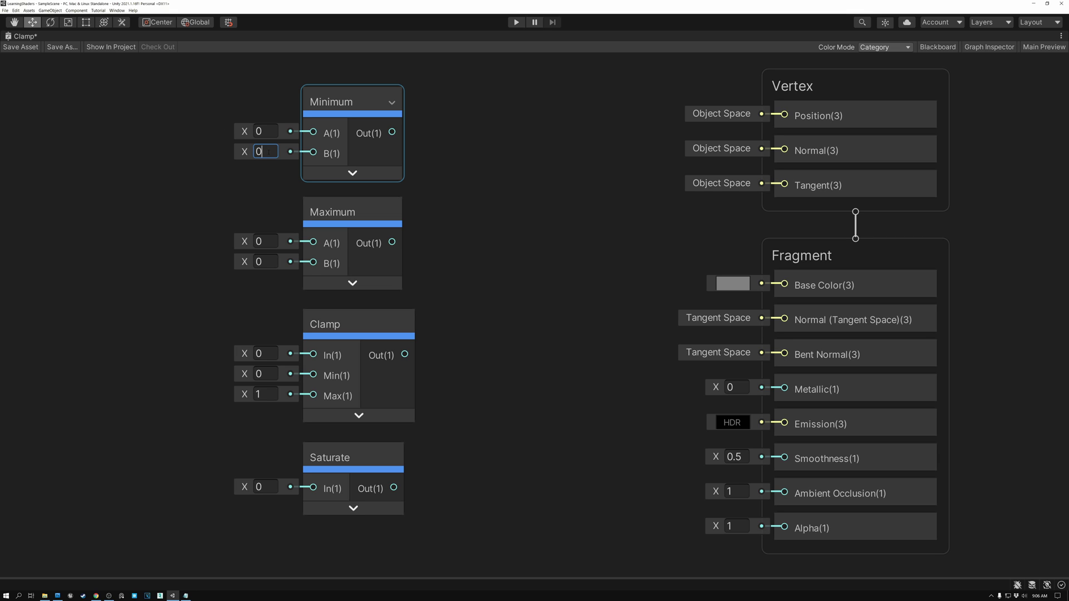
{"action": "type", "text": ".5"}
{"action": "key", "text": "Return"}
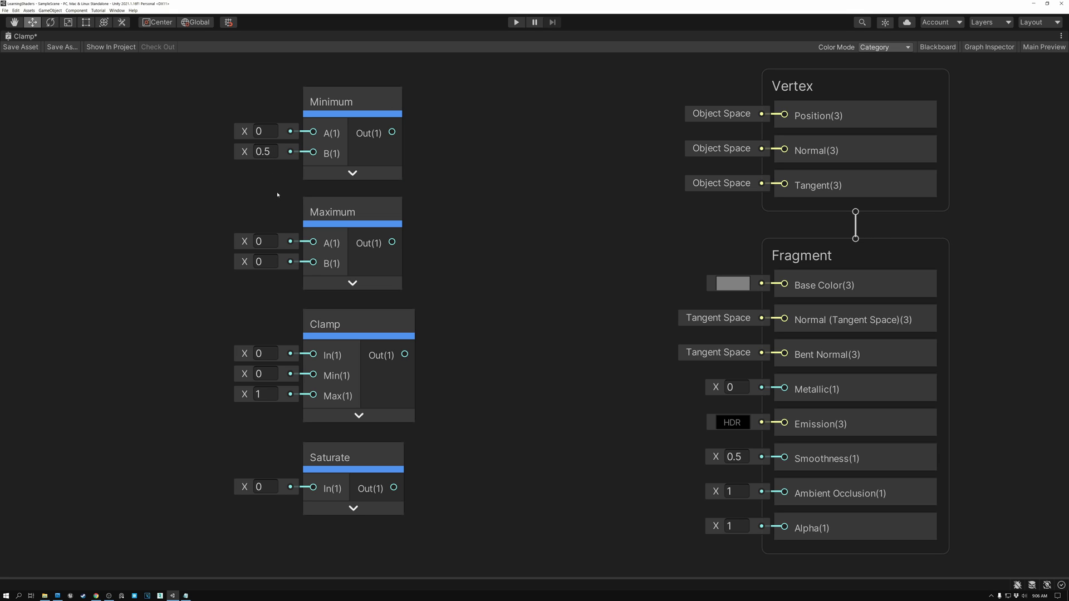
Compare the A and B inputs of the Minimum node with those of the Maximum node.
{"action": "left_click", "coordinate": [272, 149]}
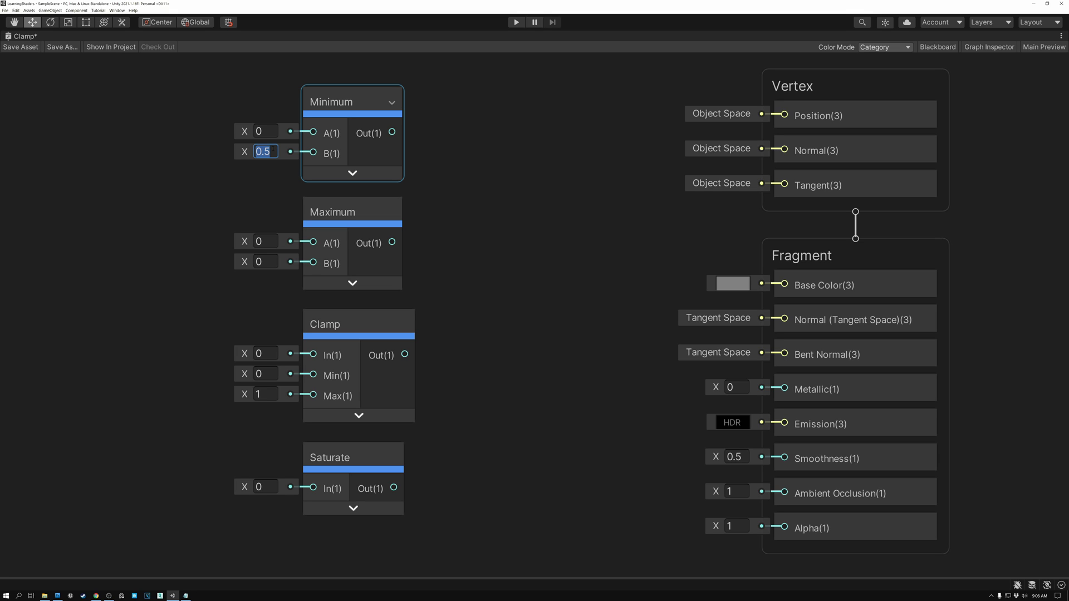
{"action": "left_click", "coordinate": [352, 103]}
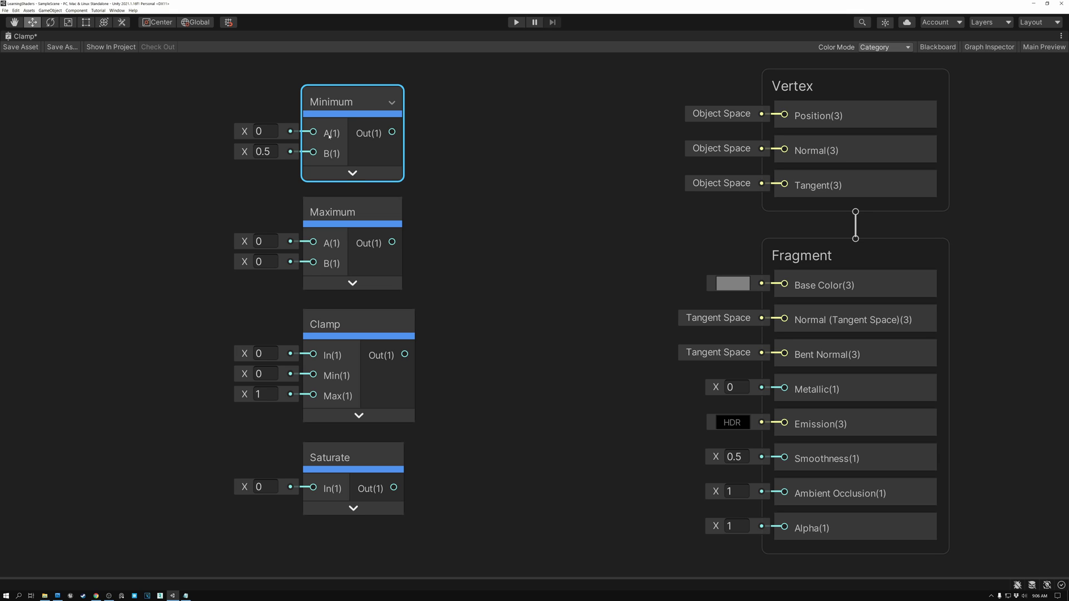
{"action": "left_click", "coordinate": [344, 213]}
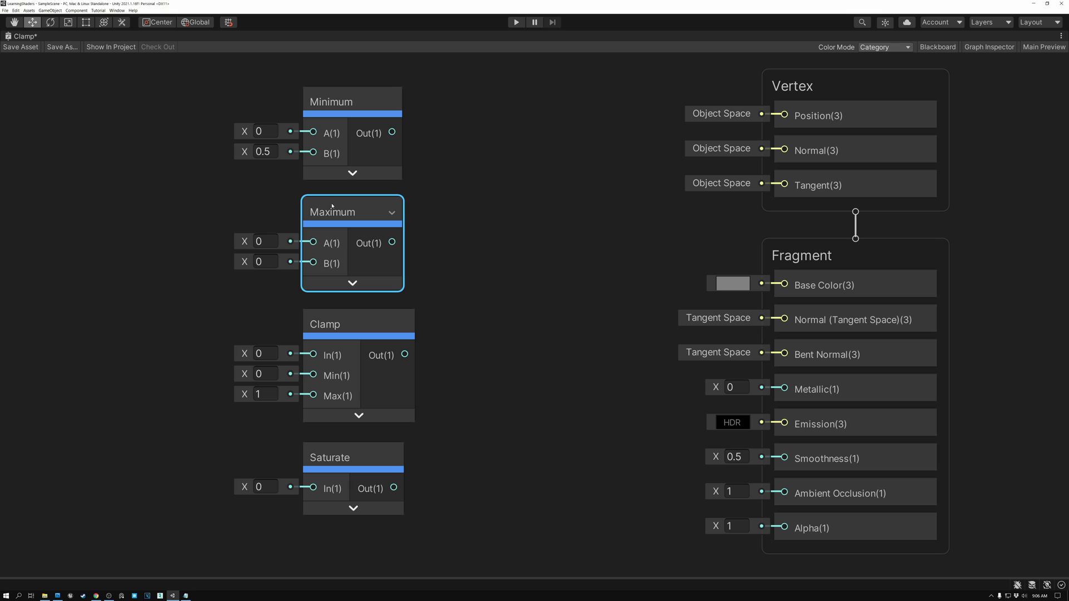
{"action": "left_click", "coordinate": [264, 241]}
{"action": "left_click", "coordinate": [267, 262]}
{"action": "left_click", "coordinate": [266, 241]}
{"action": "left_click", "coordinate": [267, 262]}
{"action": "left_click", "coordinate": [267, 262]}
{"action": "left_click", "coordinate": [271, 202]}
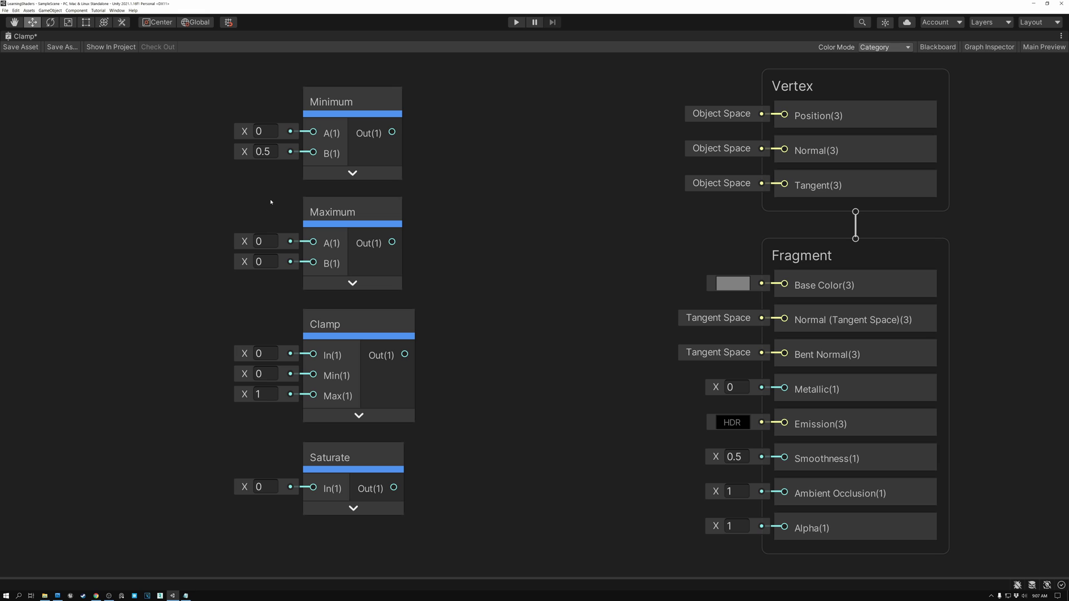
{"action": "left_click", "coordinate": [361, 205]}
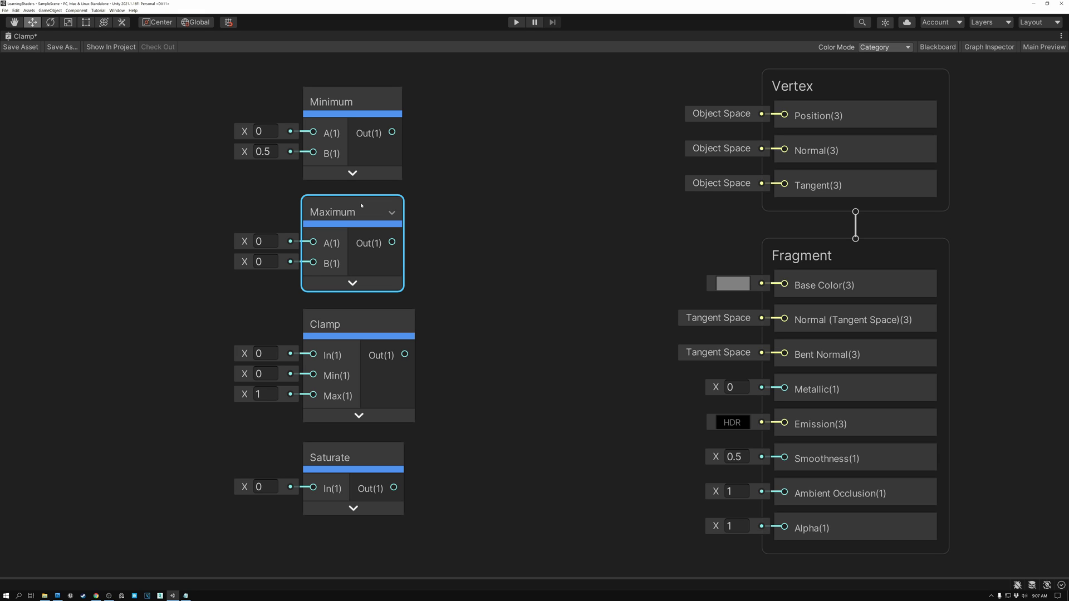
{"action": "left_click", "coordinate": [355, 103]}
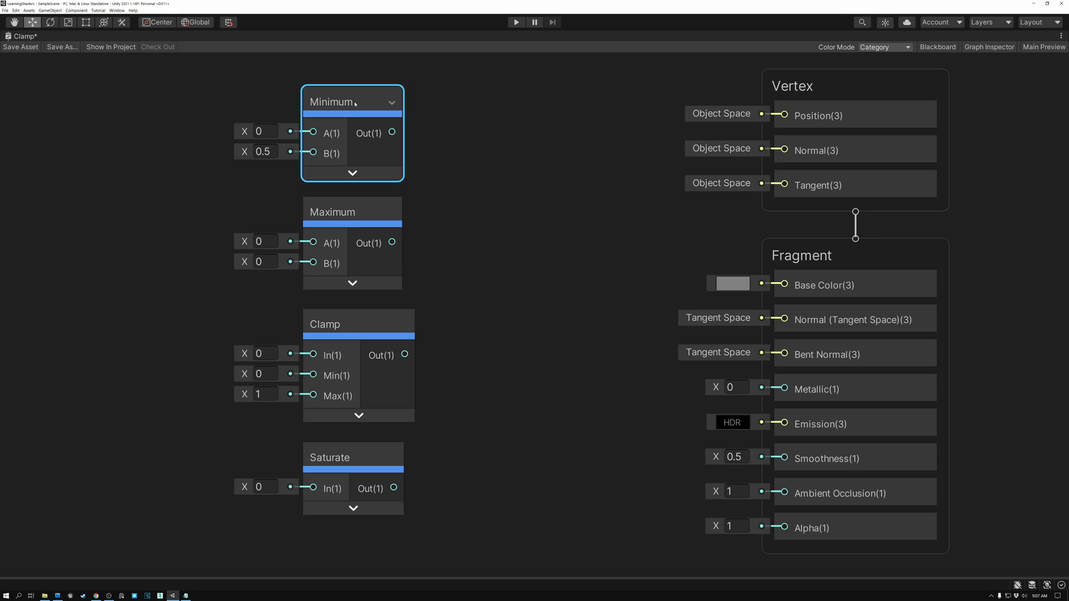
{"action": "left_click", "coordinate": [334, 212]}
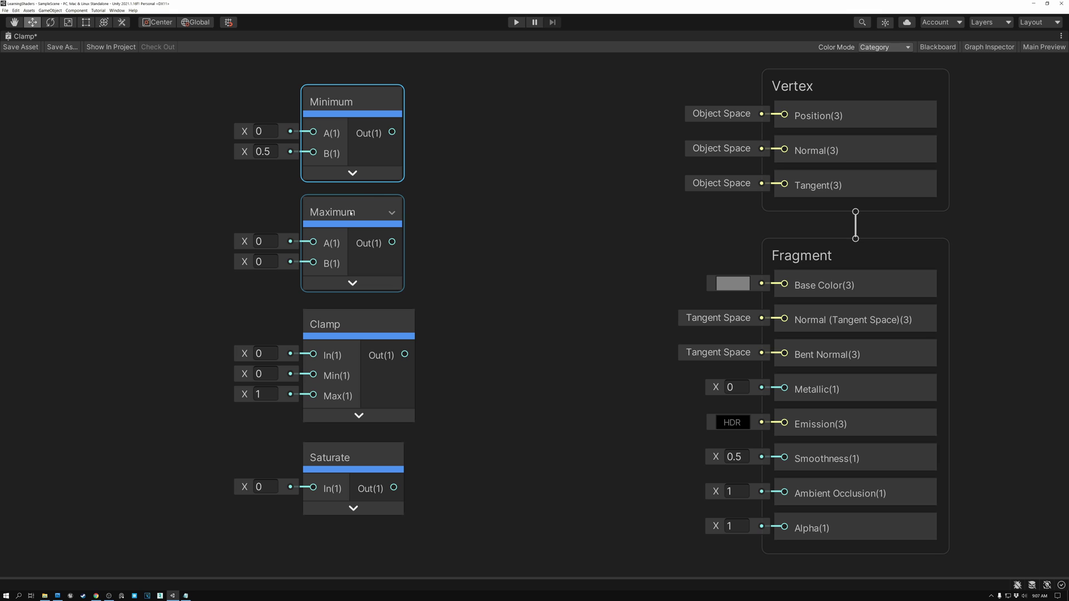
{"action": "left_click", "coordinate": [346, 102]}
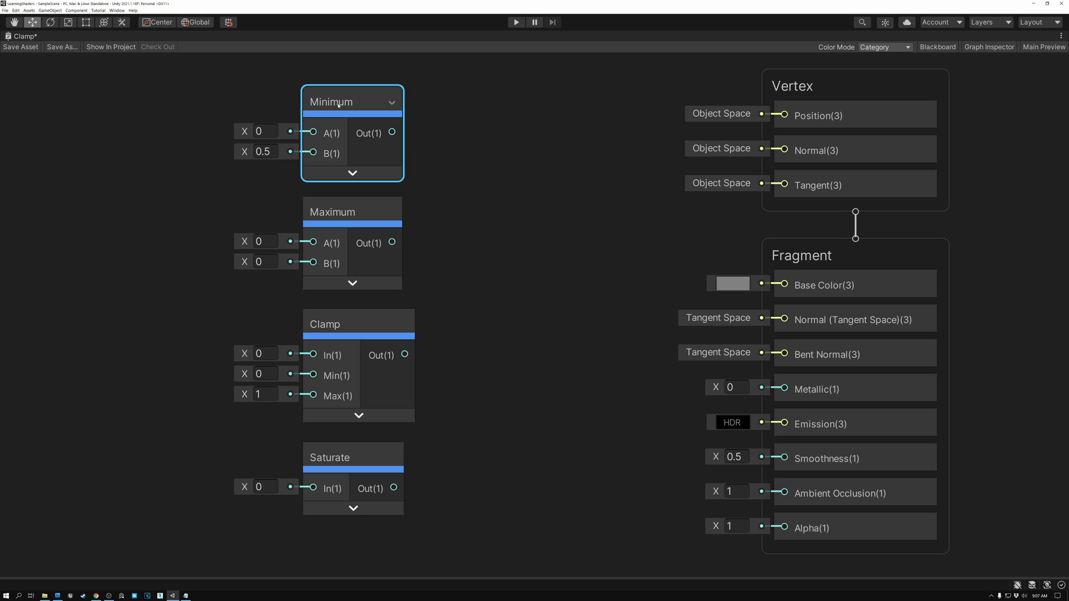
{"action": "left_click", "coordinate": [335, 212]}
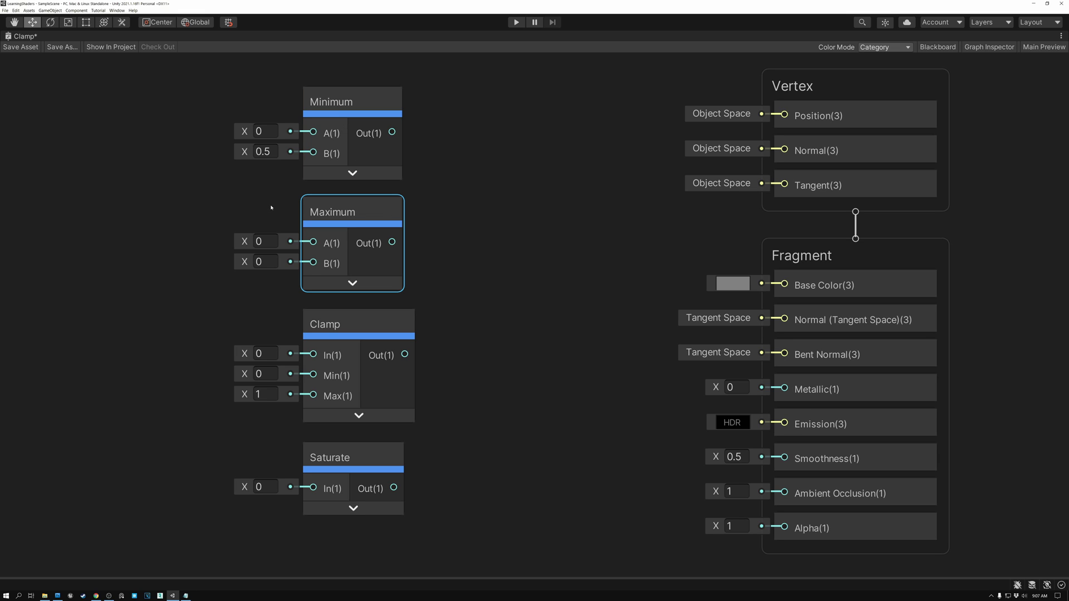
{"action": "left_click", "coordinate": [271, 207]}
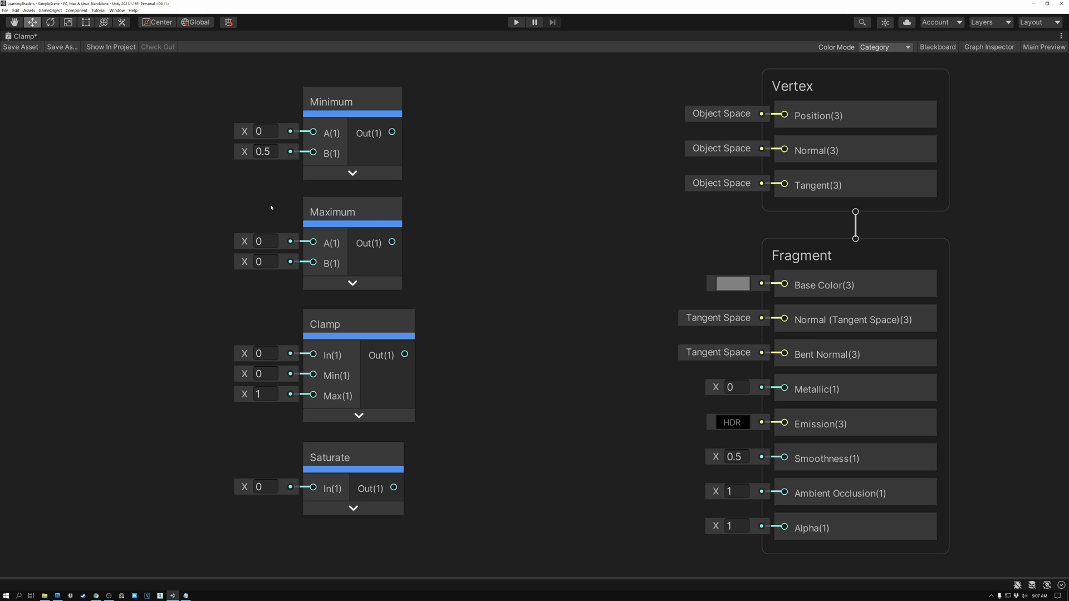
Compare the Clamp node's In, Min and Max inputs with the single input of the Saturate node.
{"action": "left_click", "coordinate": [359, 327]}
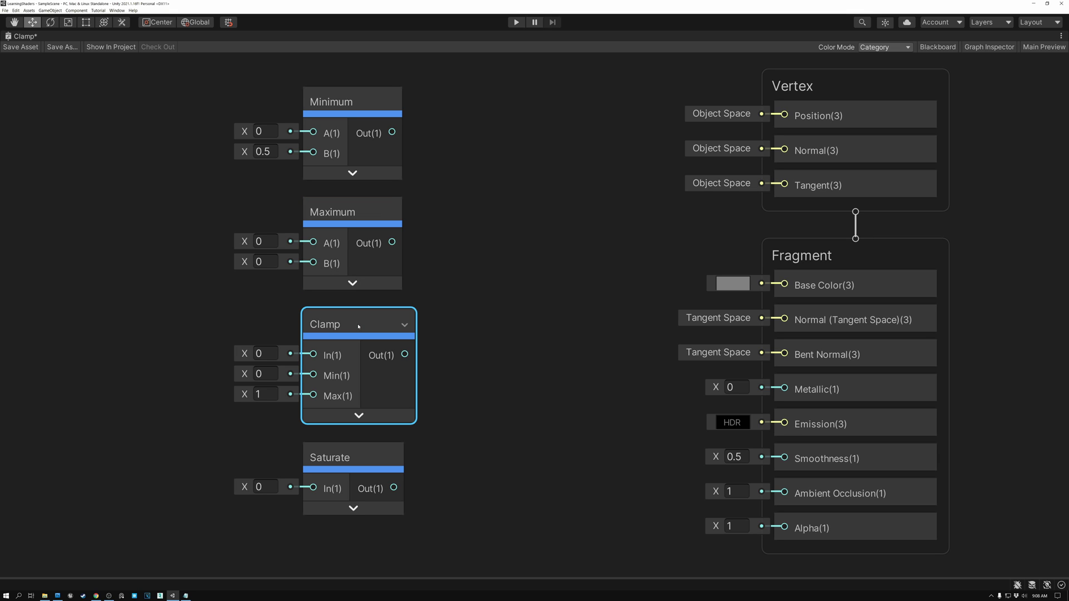
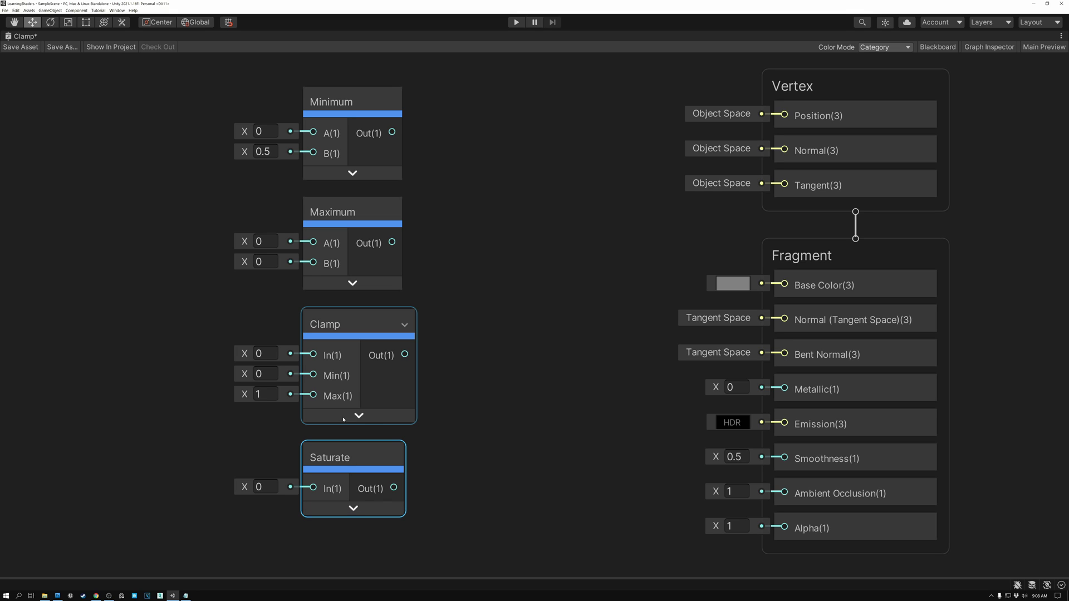
{"action": "left_click", "coordinate": [344, 324]}
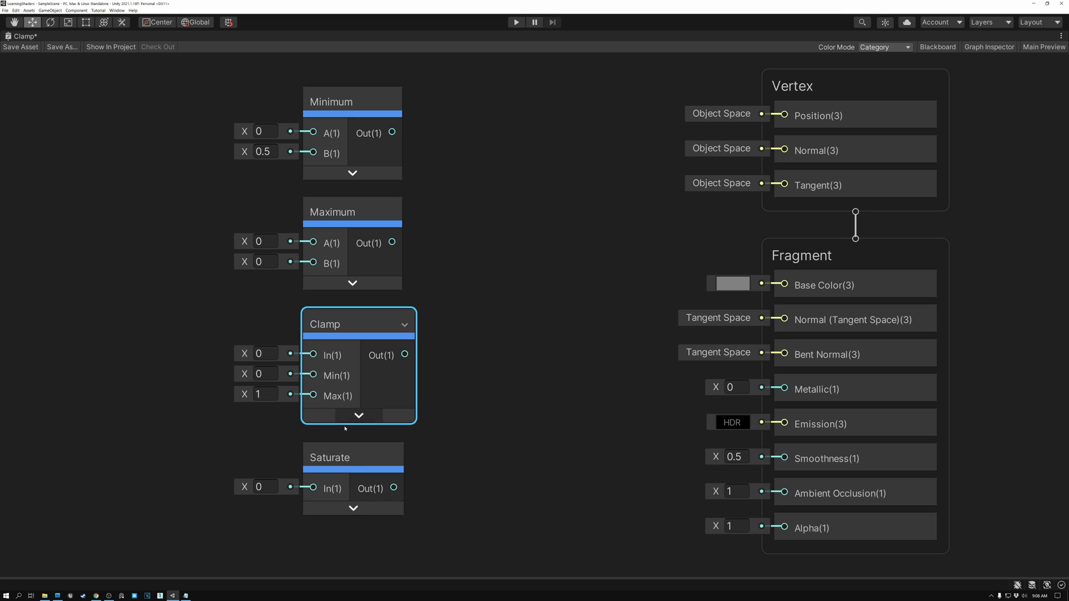
{"action": "left_click", "coordinate": [340, 455]}
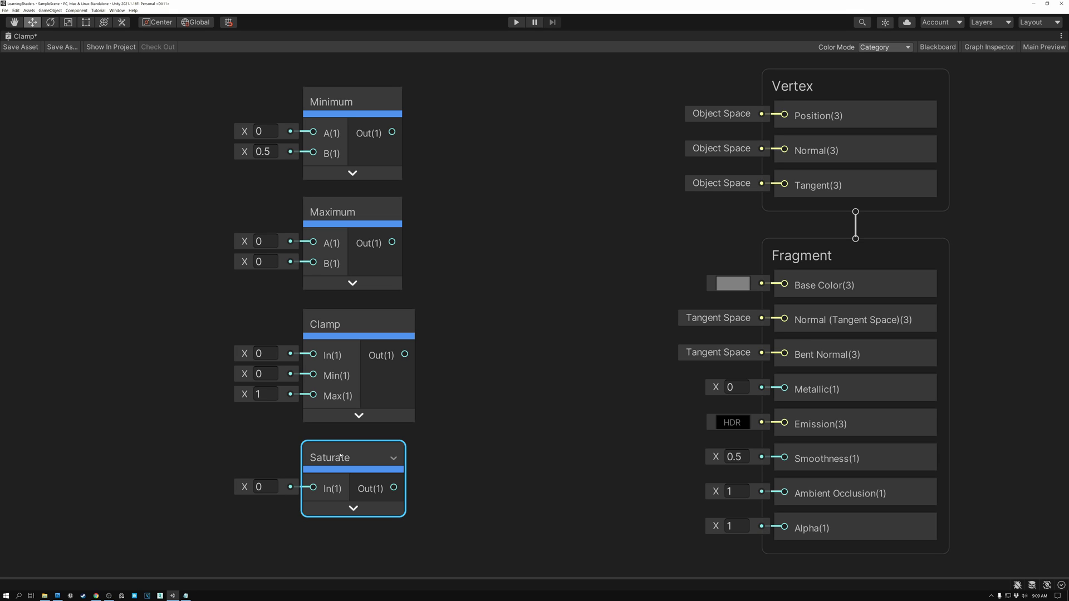
{"action": "left_click", "coordinate": [361, 325]}
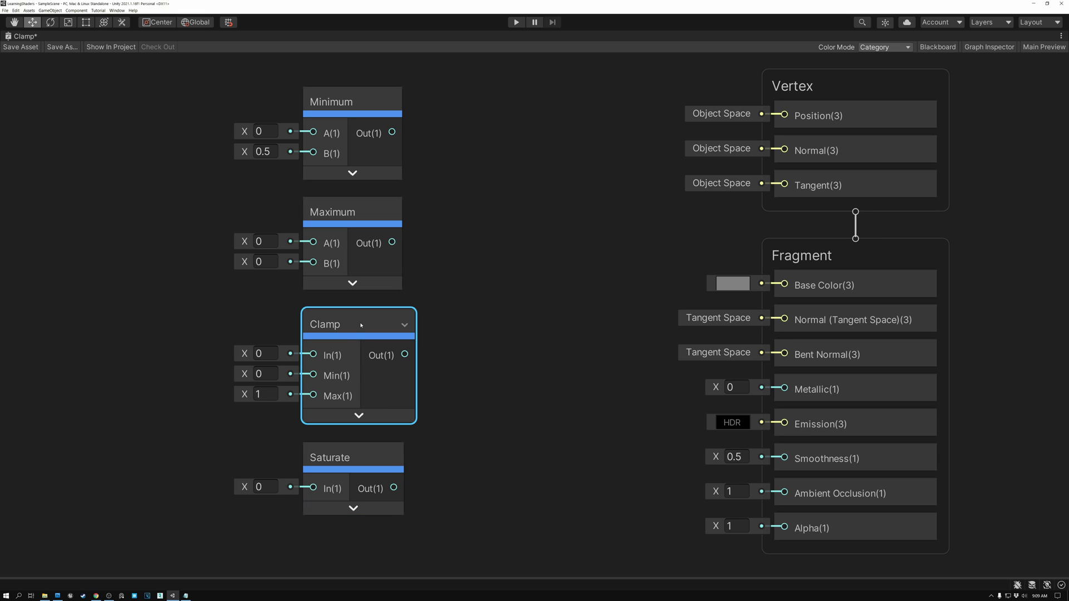
{"action": "left_click", "coordinate": [272, 394]}
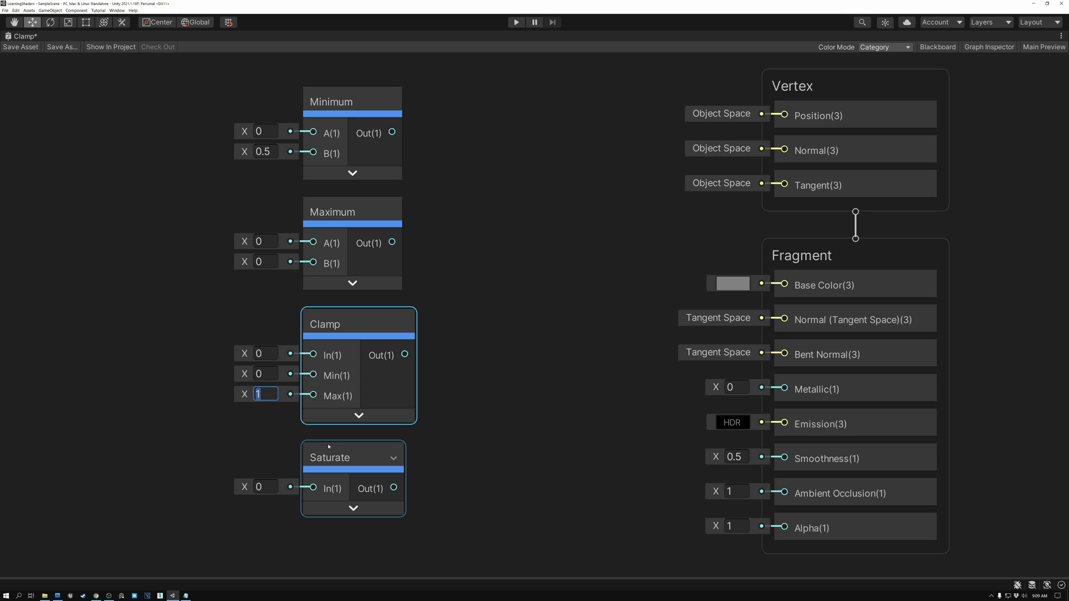
{"action": "left_click", "coordinate": [345, 456]}
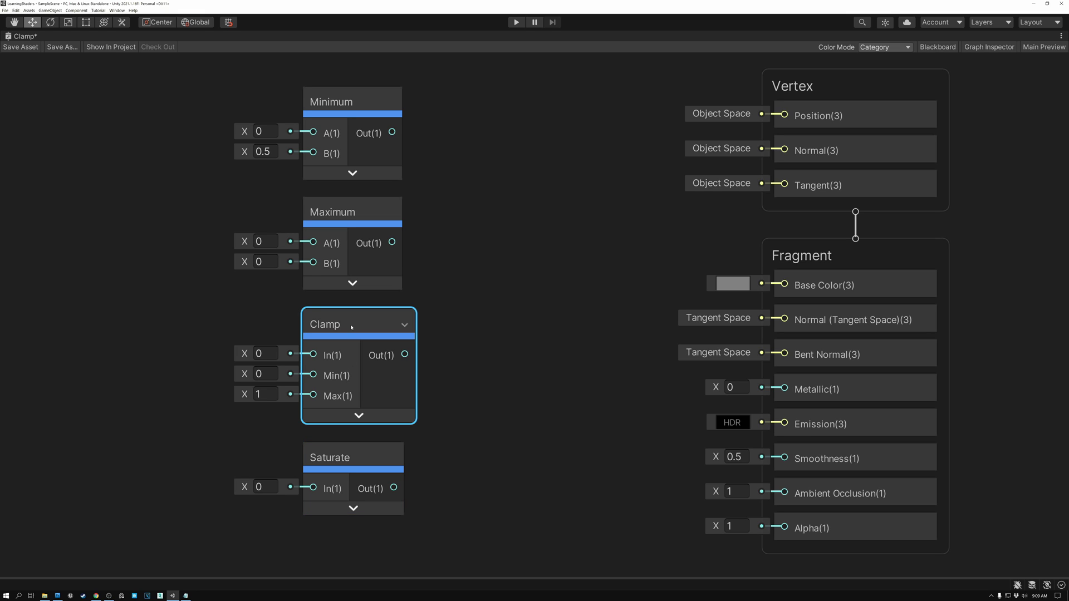
{"action": "left_click", "coordinate": [354, 453]}
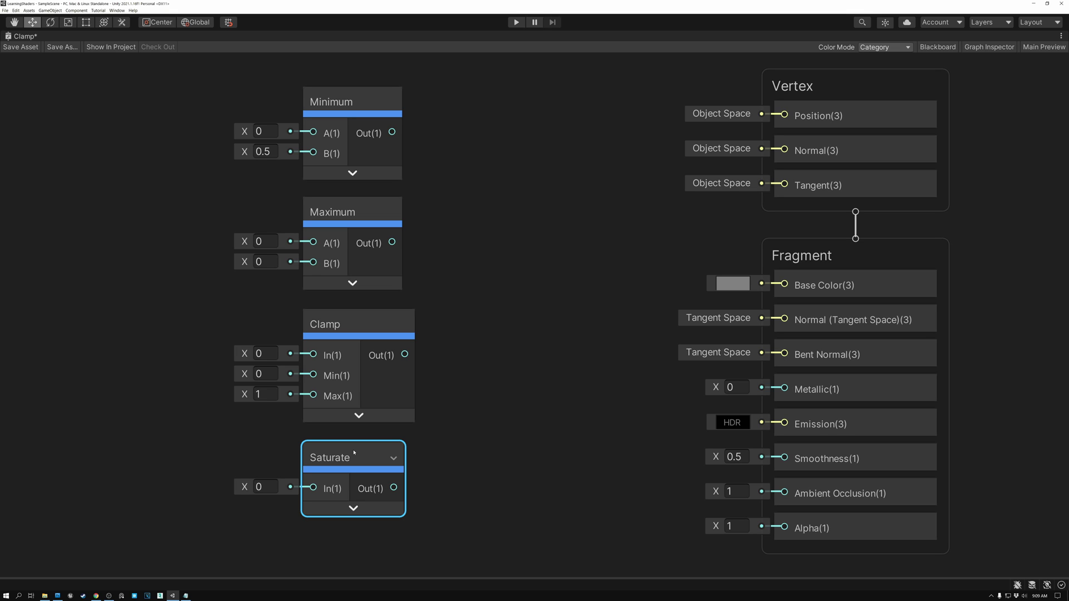
{"action": "left_click", "coordinate": [352, 322]}
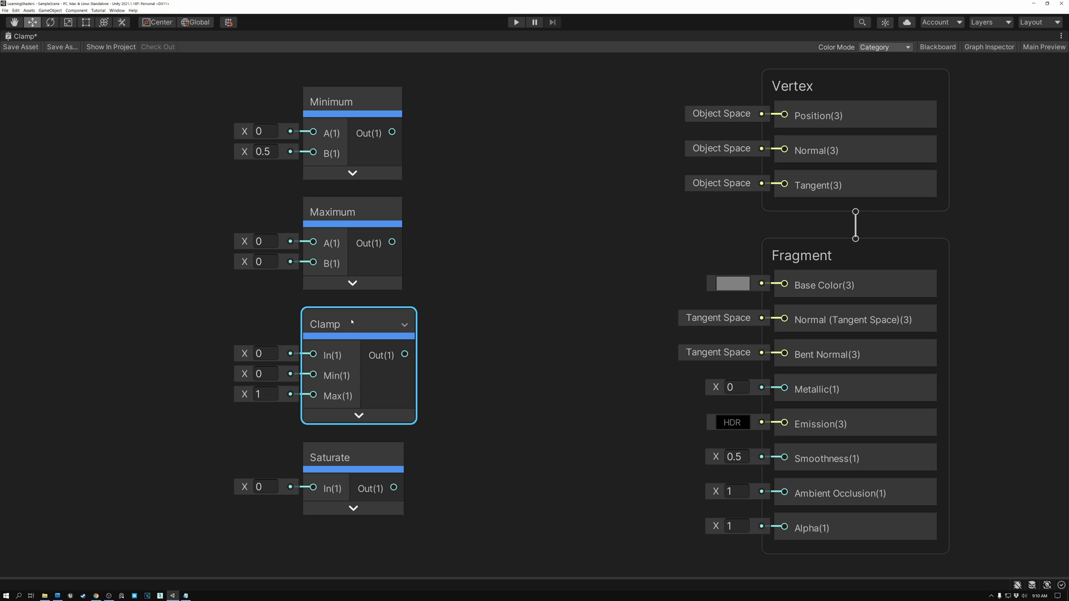
{"action": "left_click", "coordinate": [340, 453]}
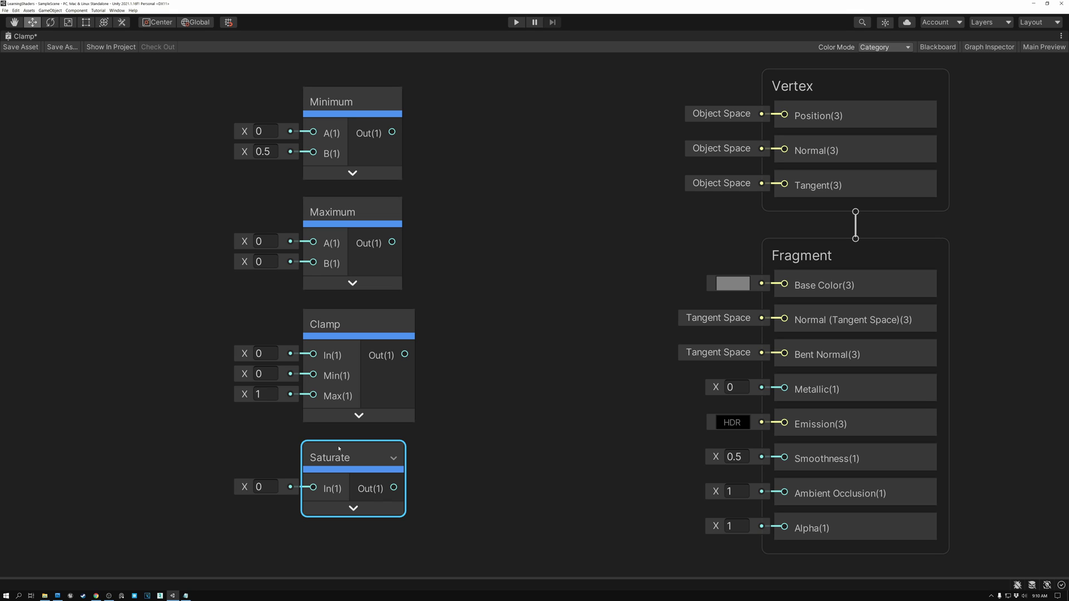
{"action": "left_click", "coordinate": [358, 323]}
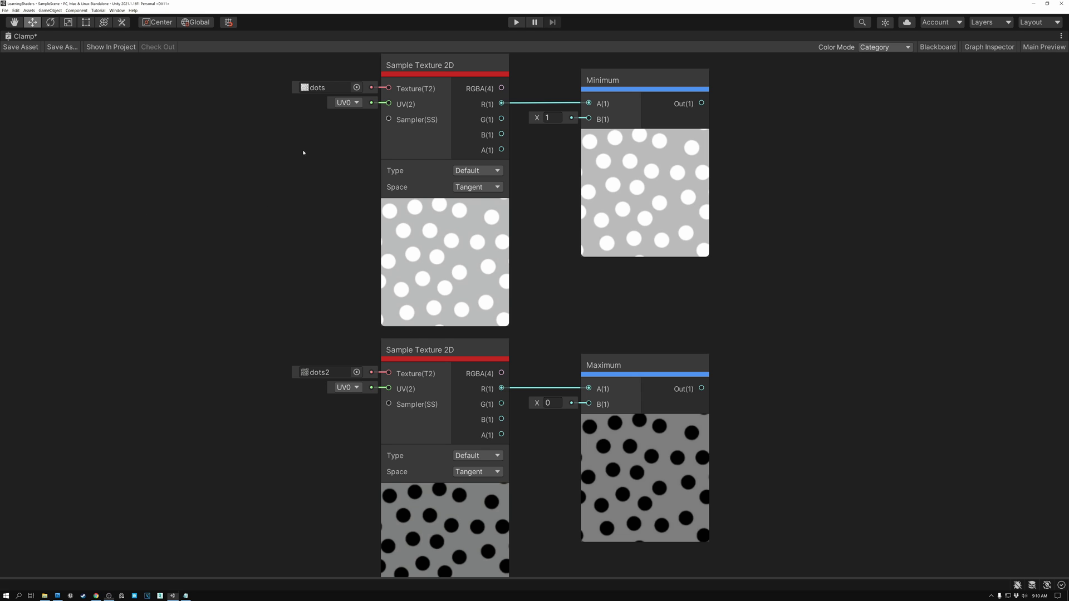
Set the B input of the Minimum node fed by the dots texture's red channel to 0.6.
{"action": "left_click_drag", "start_coordinate": [313, 146], "coordinate": [328, 155]}
{"action": "left_click_drag", "start_coordinate": [848, 232], "coordinate": [848, 232]}
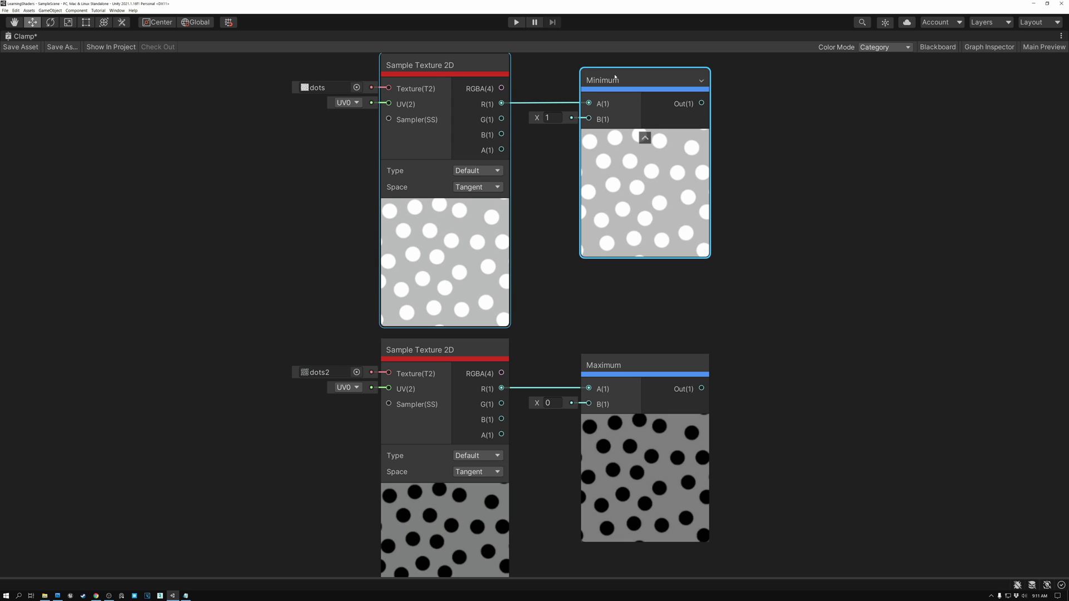
{"action": "left_click", "coordinate": [538, 89]}
{"action": "left_click", "coordinate": [426, 66]}
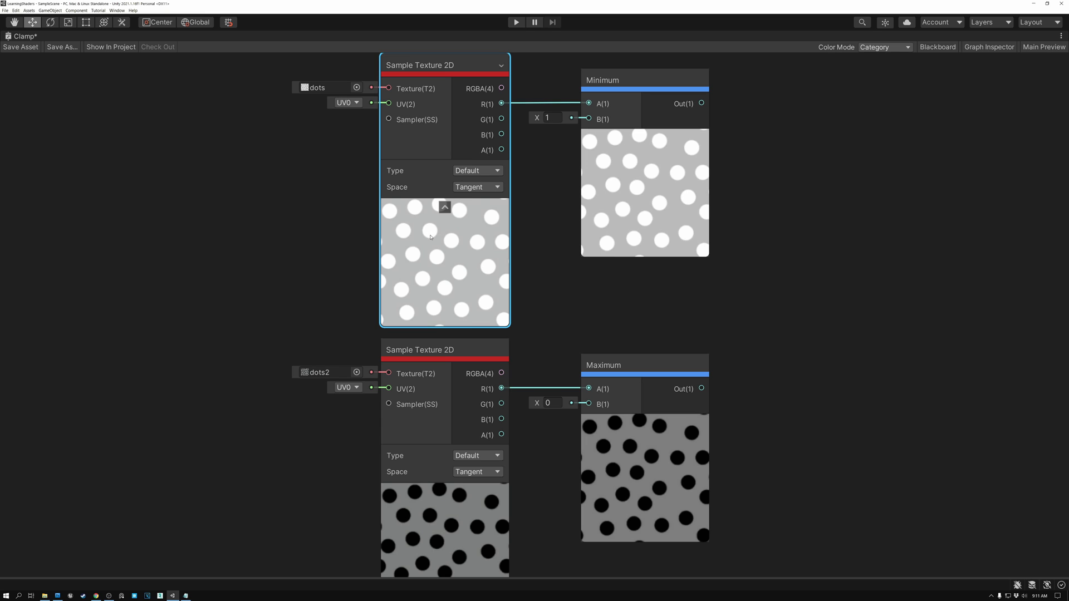
{"action": "left_click", "coordinate": [631, 83]}
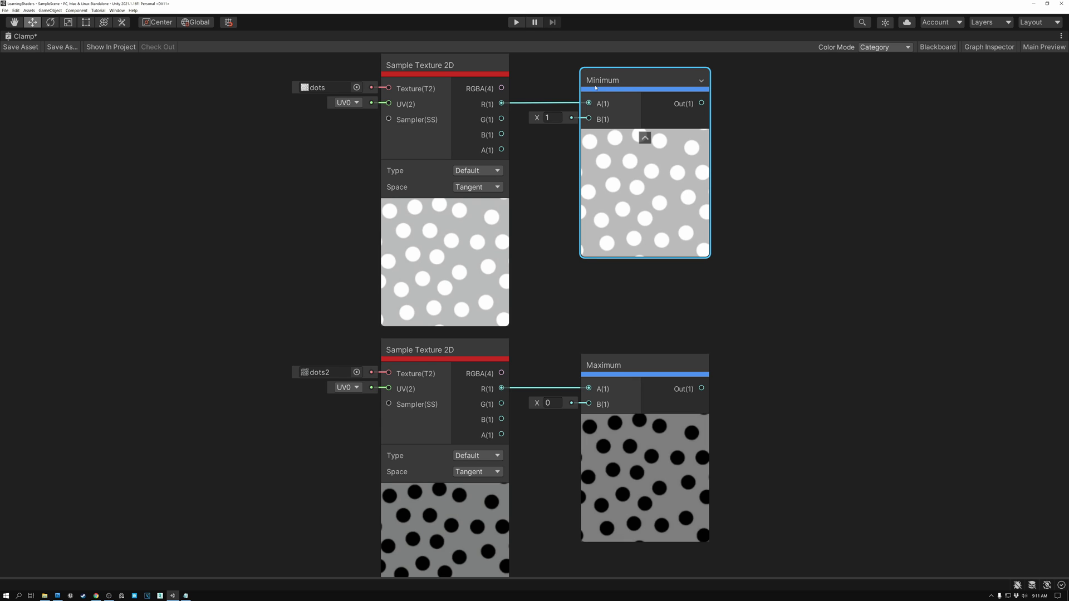
{"action": "left_click", "coordinate": [555, 117]}
{"action": "type", "text": "0."}
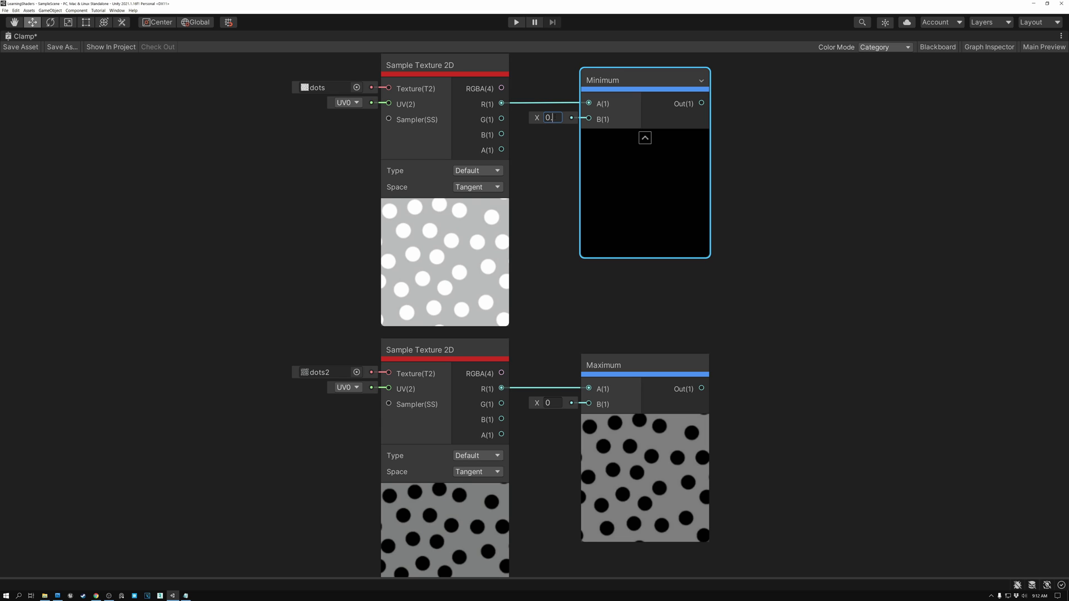
{"action": "type", "text": "6"}
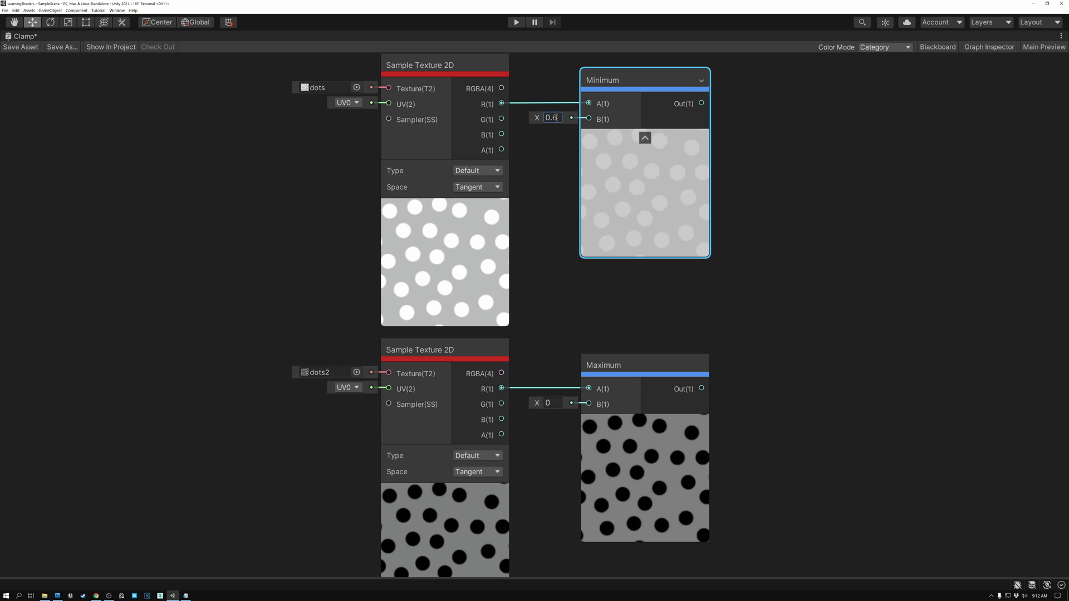
Set the B input of the Minimum node fed by the dots texture to 0.5.
{"action": "left_click", "coordinate": [561, 118]}
{"action": "left_click", "coordinate": [560, 118]}
{"action": "key", "text": "BackSpace"}
{"action": "type", "text": "5"}
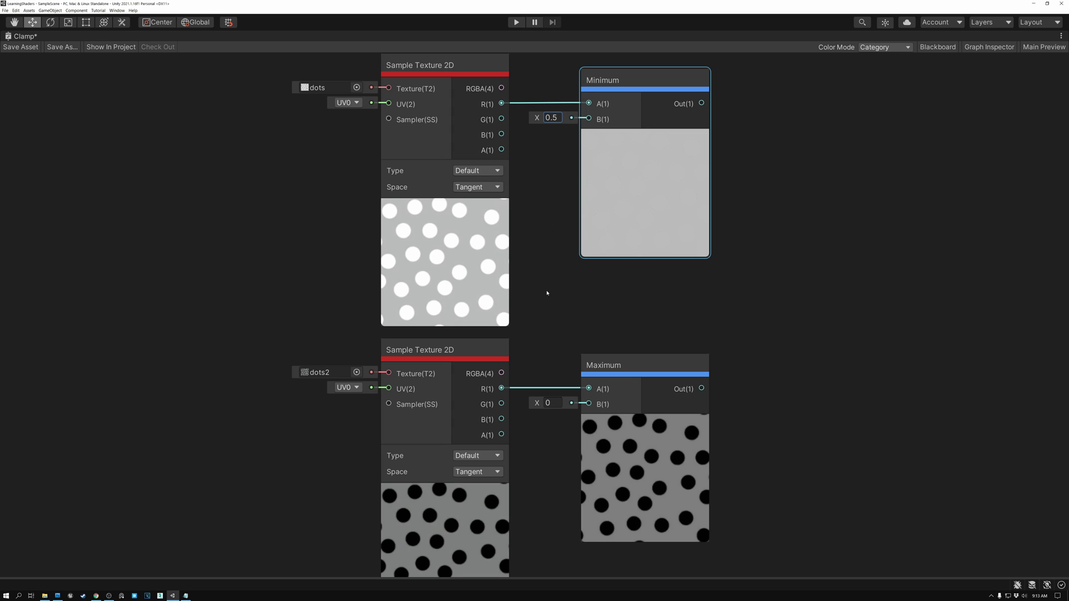
Try 0.2, 0.1 and 0.15 as the B input of the Maximum node fed by the dots2 texture's red channel.
{"action": "middle_click_drag", "start_coordinate": [550, 317], "coordinate": [556, 162]}
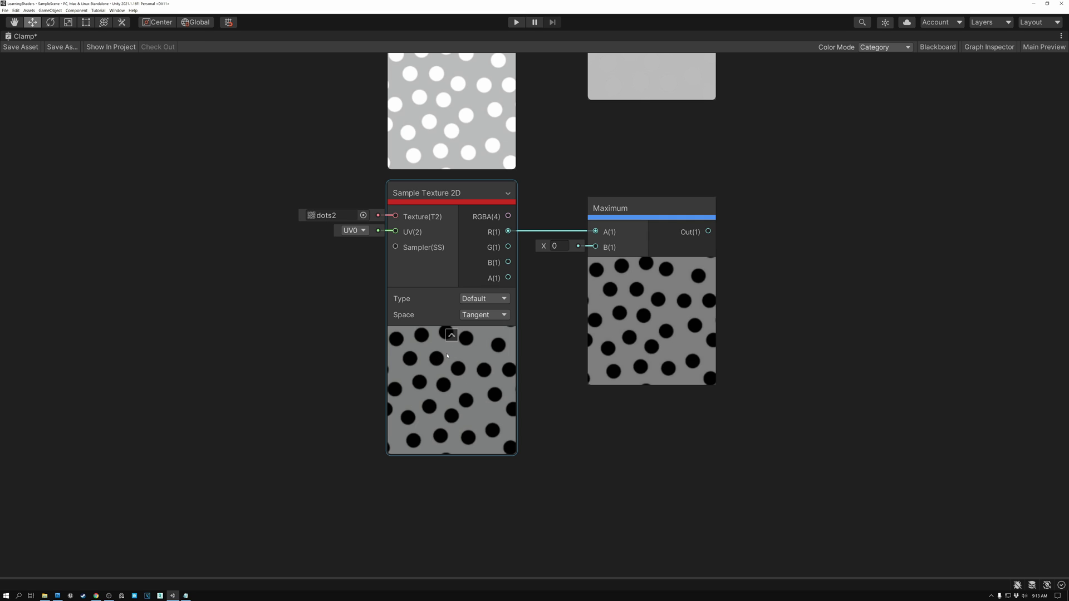
{"action": "left_click", "coordinate": [633, 205]}
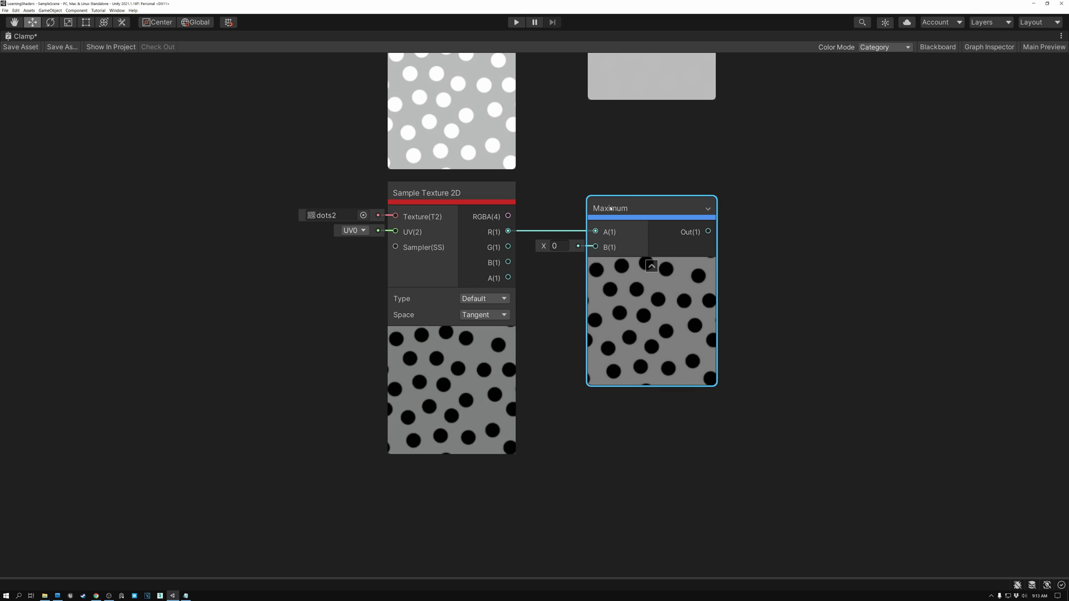
{"action": "left_click", "coordinate": [558, 245]}
{"action": "left_click", "coordinate": [564, 245]}
{"action": "type", "text": "0.2"}
{"action": "key", "text": "BackSpace"}
{"action": "type", "text": "1"}
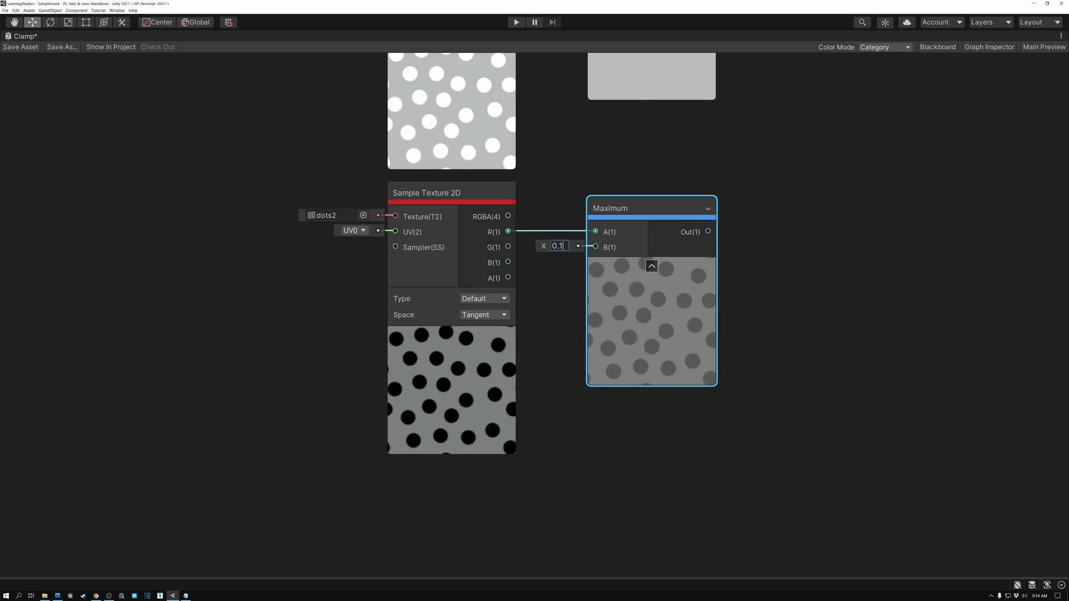
{"action": "type", "text": "5"}
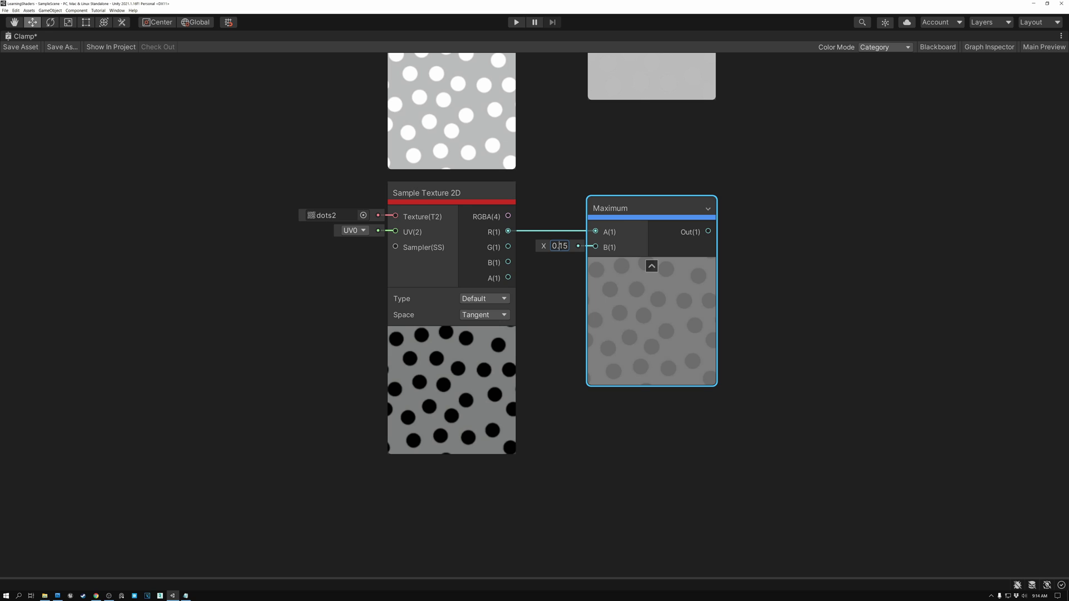
Set the Maximum node's B input to 0.5 and compare its preview with the Minimum node's.
{"action": "left_click_drag", "start_coordinate": [559, 246], "coordinate": [572, 247]}
{"action": "type", "text": "5"}
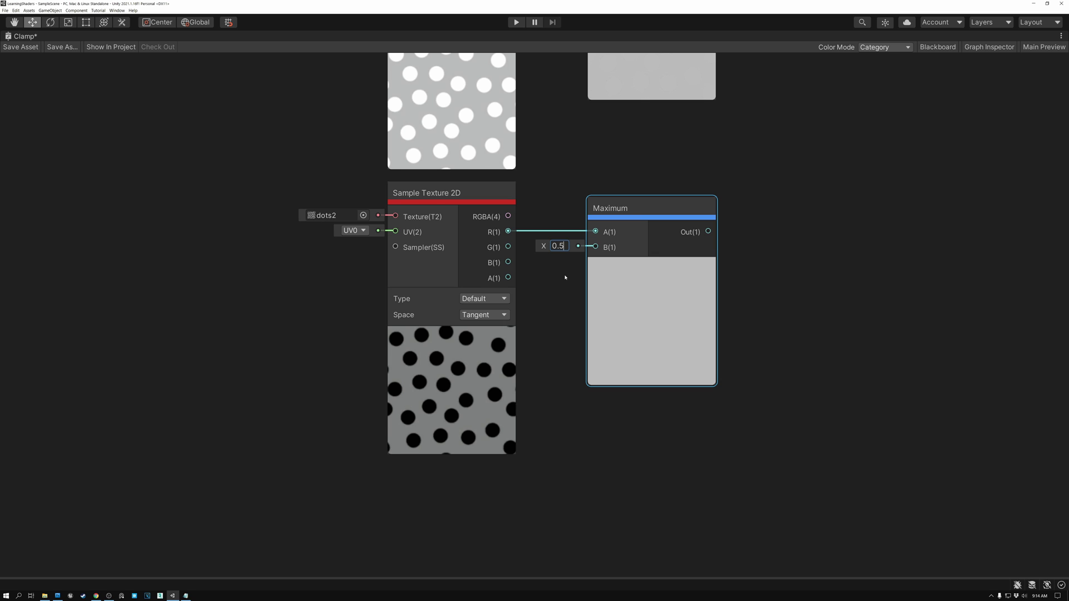
{"action": "middle_click_drag", "start_coordinate": [552, 145], "coordinate": [549, 351]}
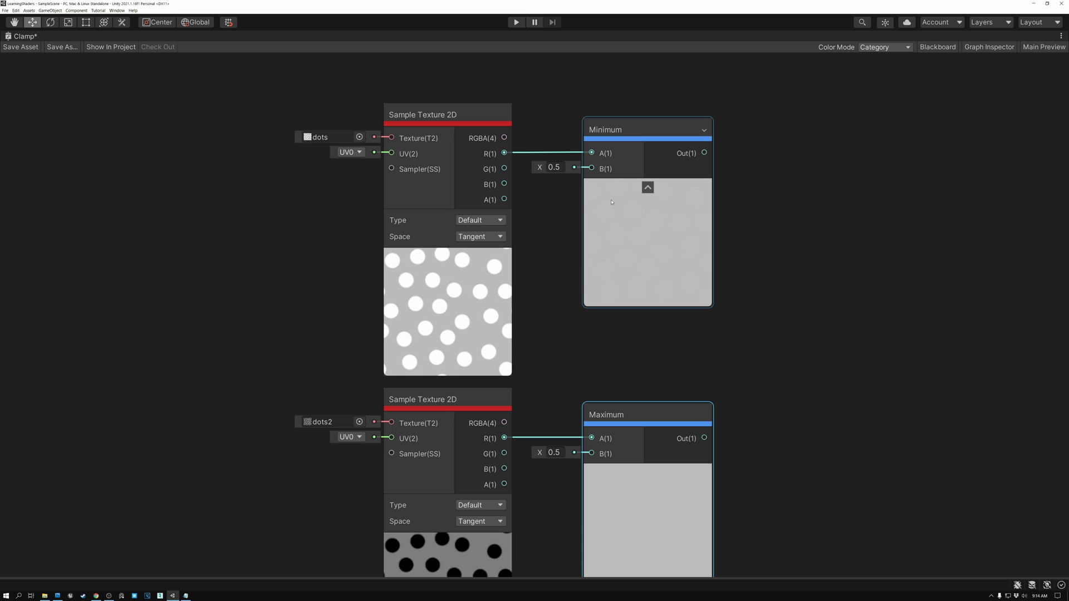
{"action": "middle_click_drag", "start_coordinate": [563, 370], "coordinate": [567, 206]}
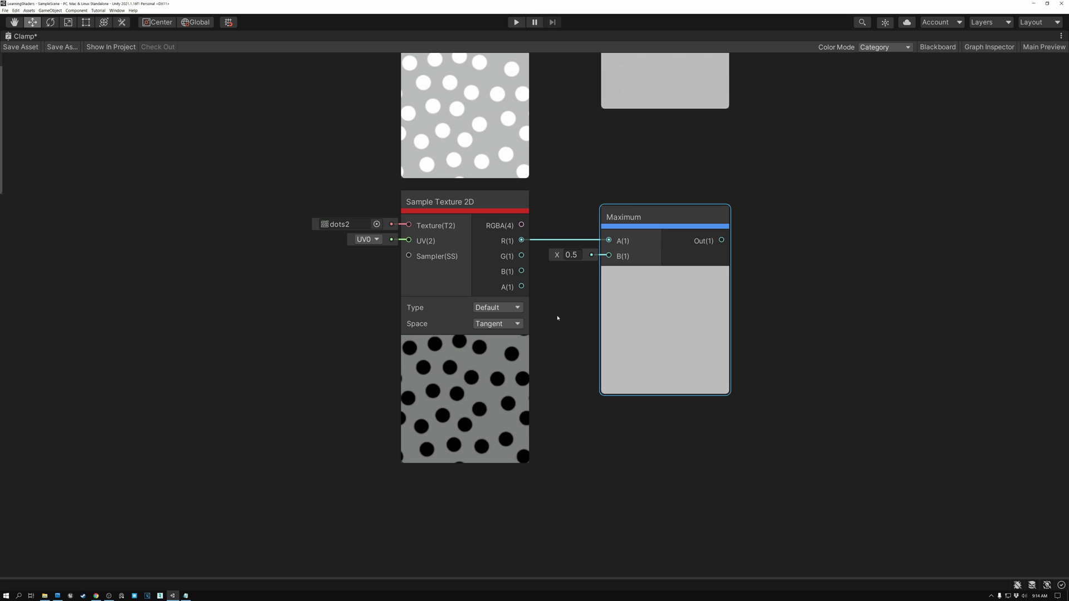
Expand the Split node's unused ports and space the Normal Vector, Split and Saturate nodes farther apart.
{"action": "middle_click_drag", "start_coordinate": [196, 133], "coordinate": [870, 285]}
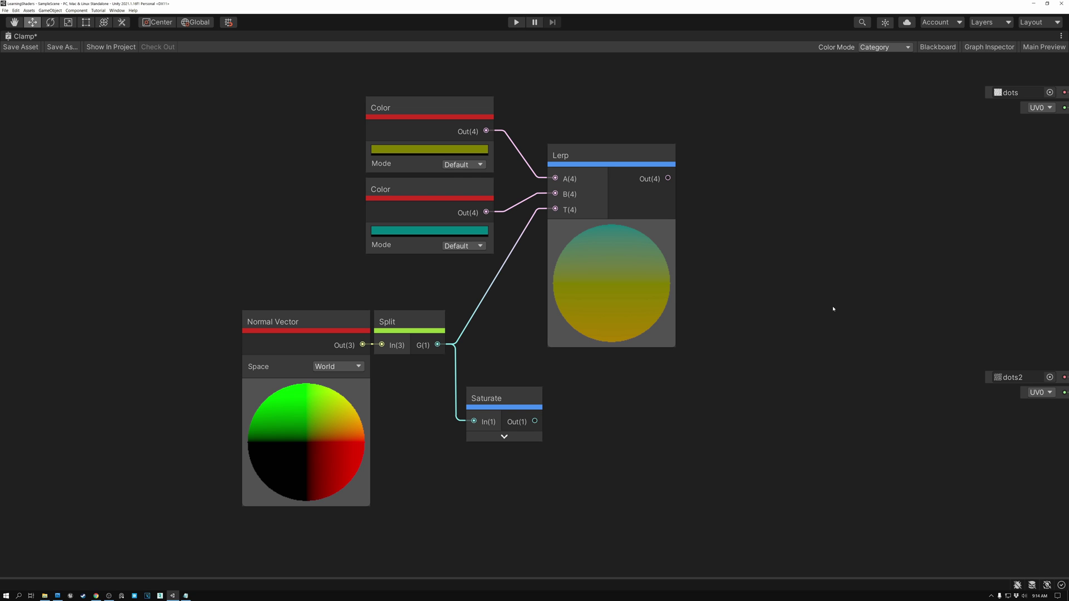
{"action": "left_click_drag", "start_coordinate": [315, 319], "coordinate": [258, 318]}
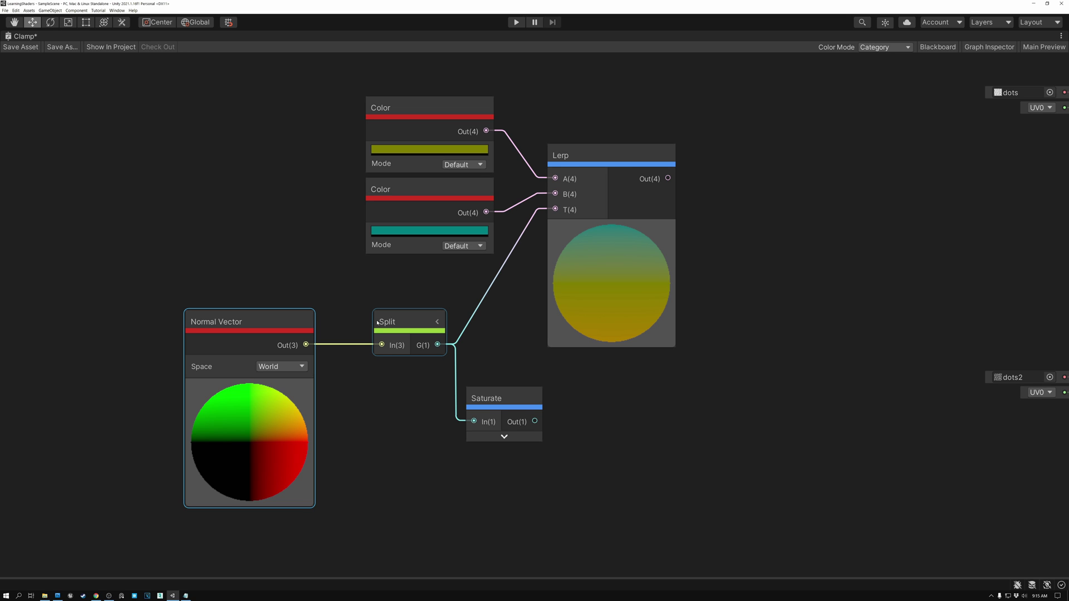
{"action": "left_click", "coordinate": [437, 322]}
{"action": "left_click_drag", "start_coordinate": [419, 321], "coordinate": [383, 327]}
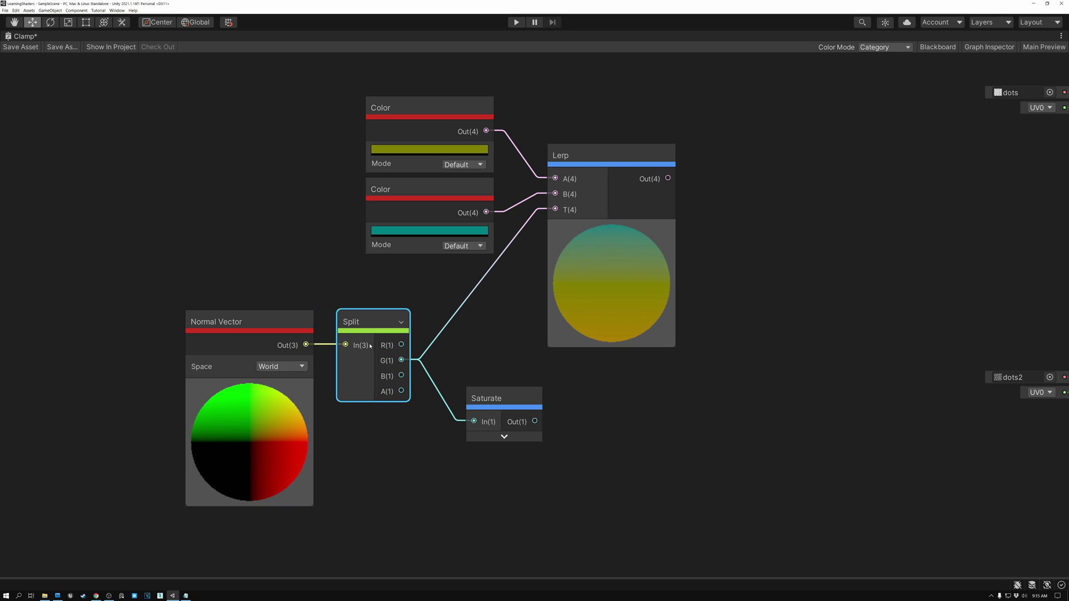
{"action": "left_click_drag", "start_coordinate": [533, 398], "coordinate": [693, 411]}
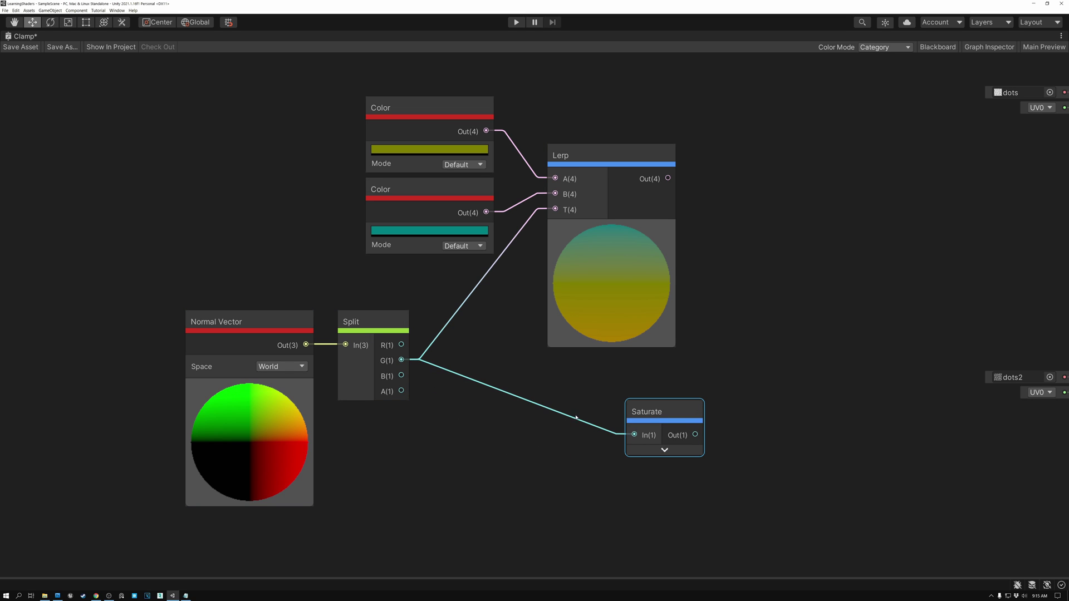
Add a Preview node fed by the Split node's G output and place it, collapsed, below the connection to Saturate.
{"action": "left_click", "coordinate": [465, 411]}
{"action": "key", "text": "space"}
{"action": "type", "text": "preview"}
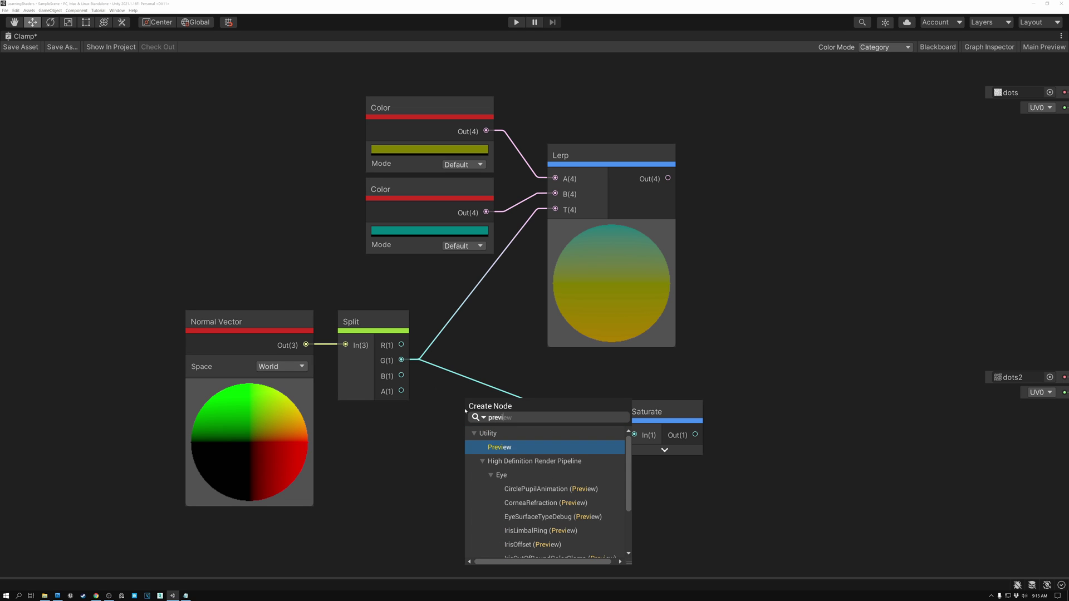
{"action": "left_click", "coordinate": [495, 449]}
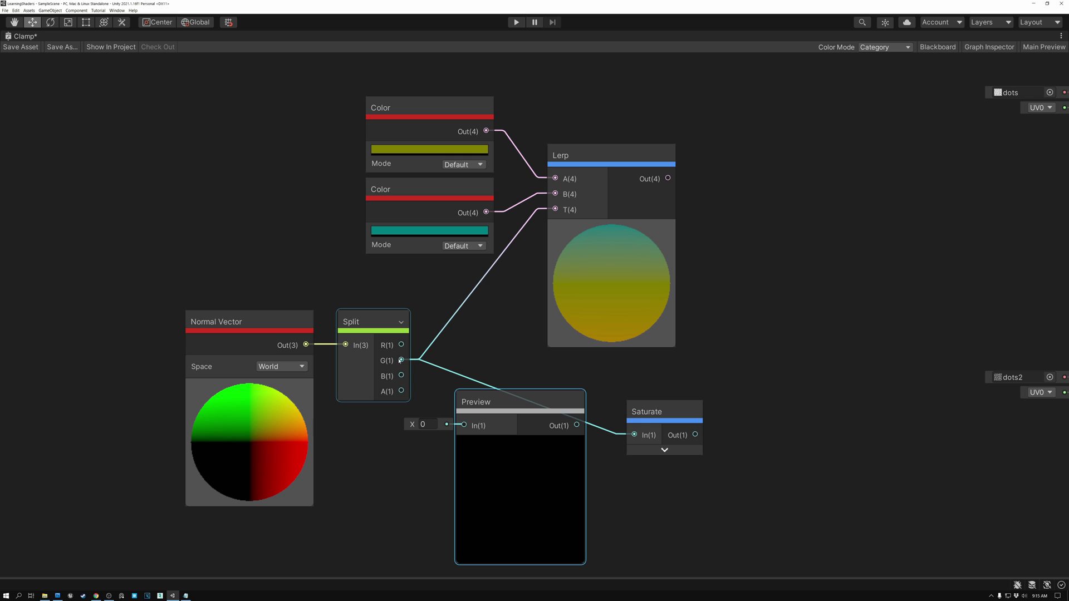
{"action": "left_click_drag", "start_coordinate": [401, 360], "coordinate": [486, 346]}
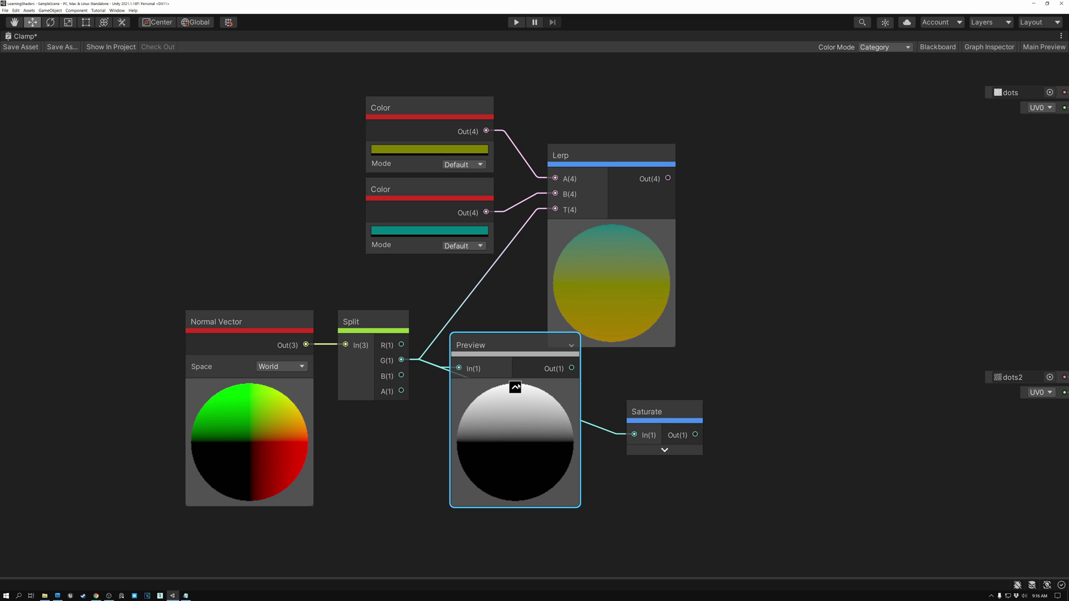
{"action": "left_click", "coordinate": [515, 387]}
{"action": "left_click_drag", "start_coordinate": [496, 343], "coordinate": [503, 491]}
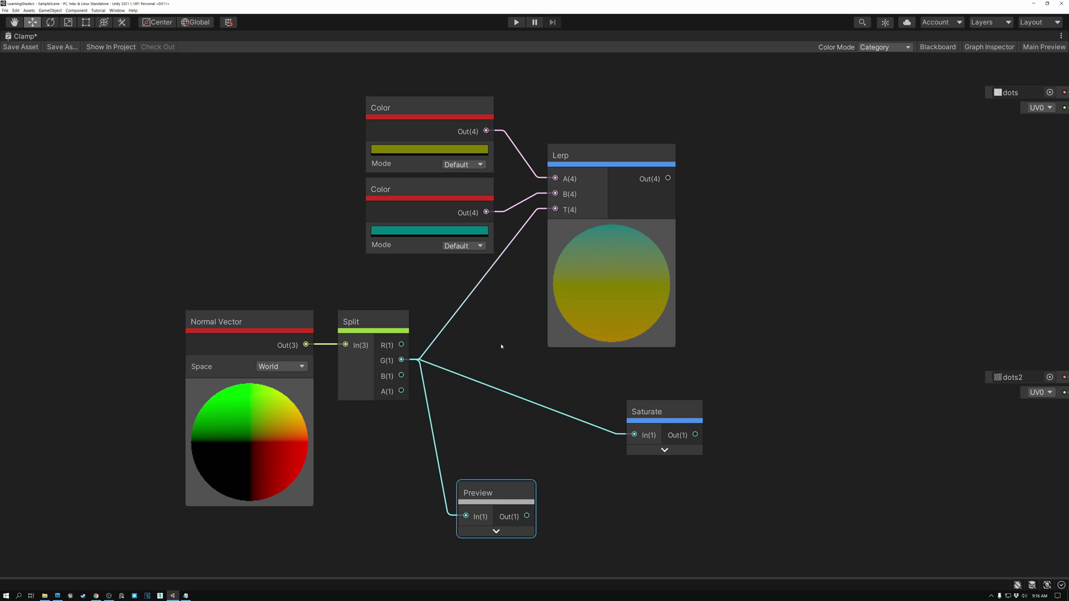
Examine the two Color nodes and the Split node feeding the Lerp node, and nudge Lerp slightly up and left.
{"action": "left_click", "coordinate": [416, 105]}
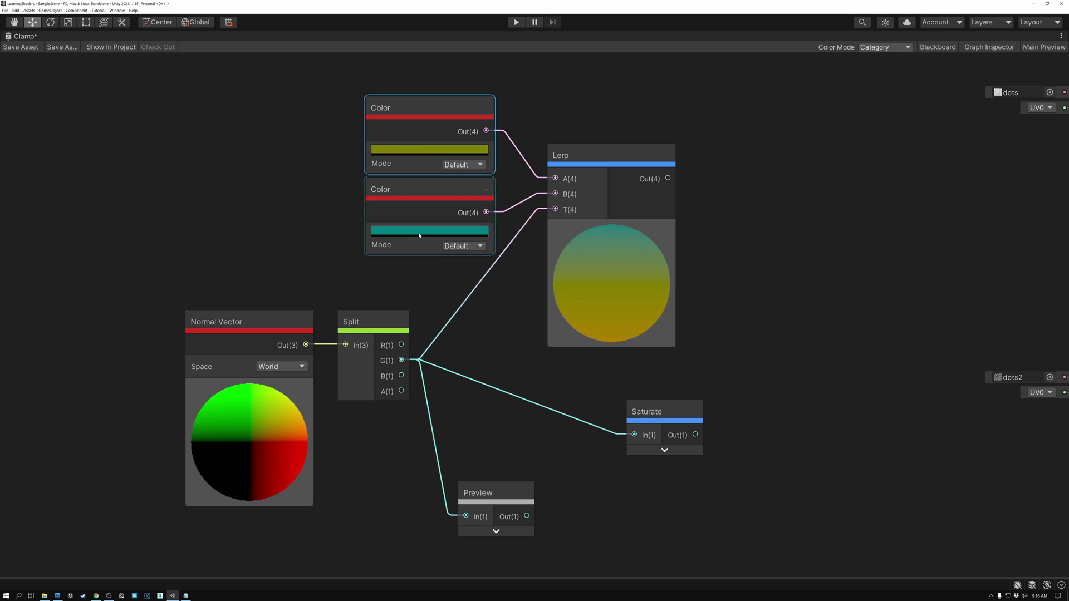
{"action": "left_click", "coordinate": [375, 321]}
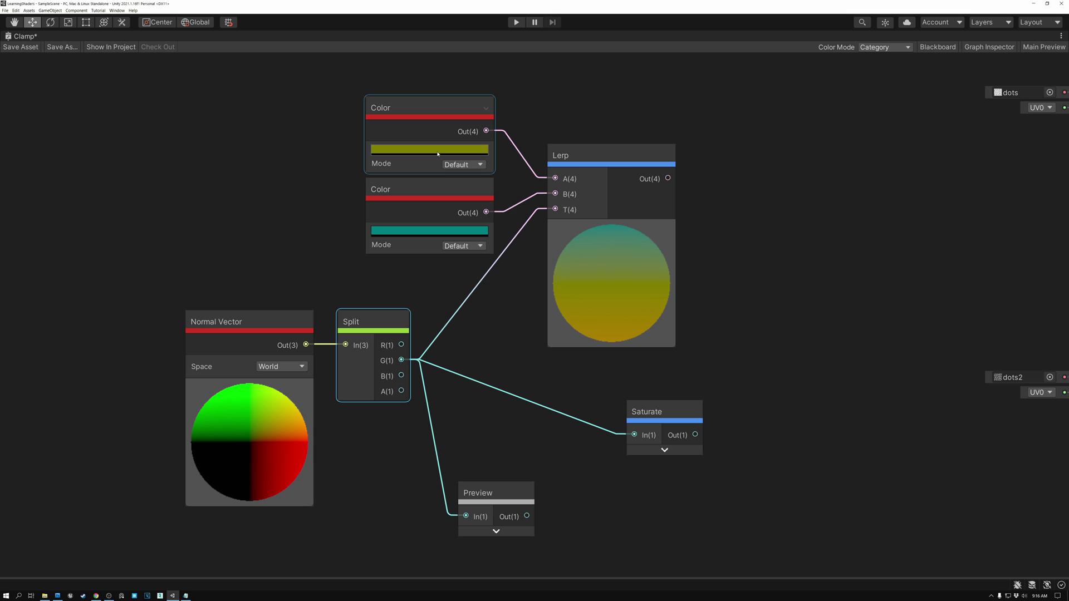
{"action": "left_click", "coordinate": [424, 212]}
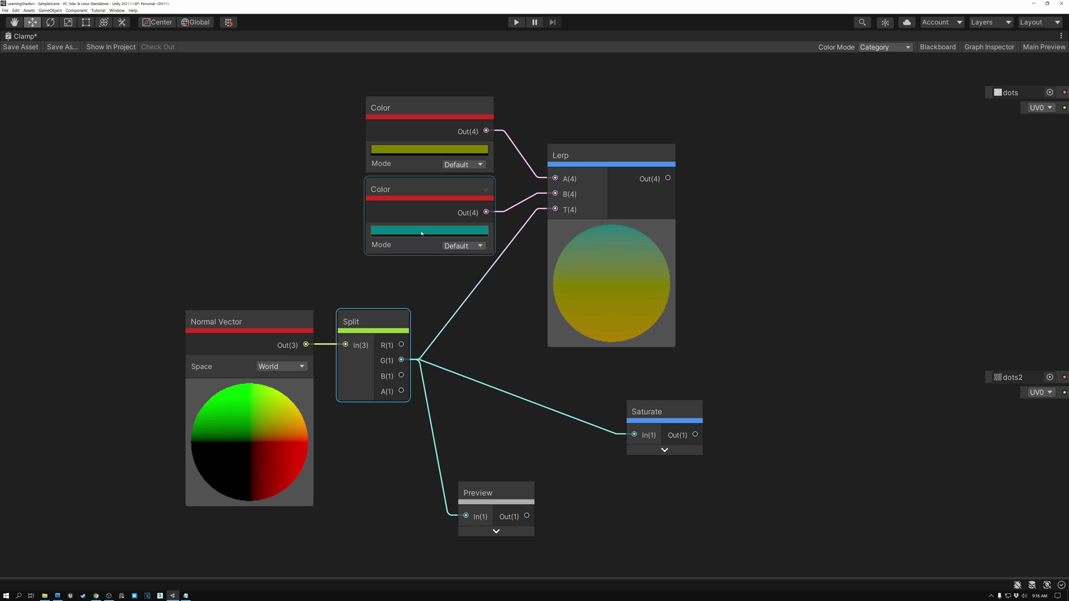
{"action": "left_click", "coordinate": [579, 157]}
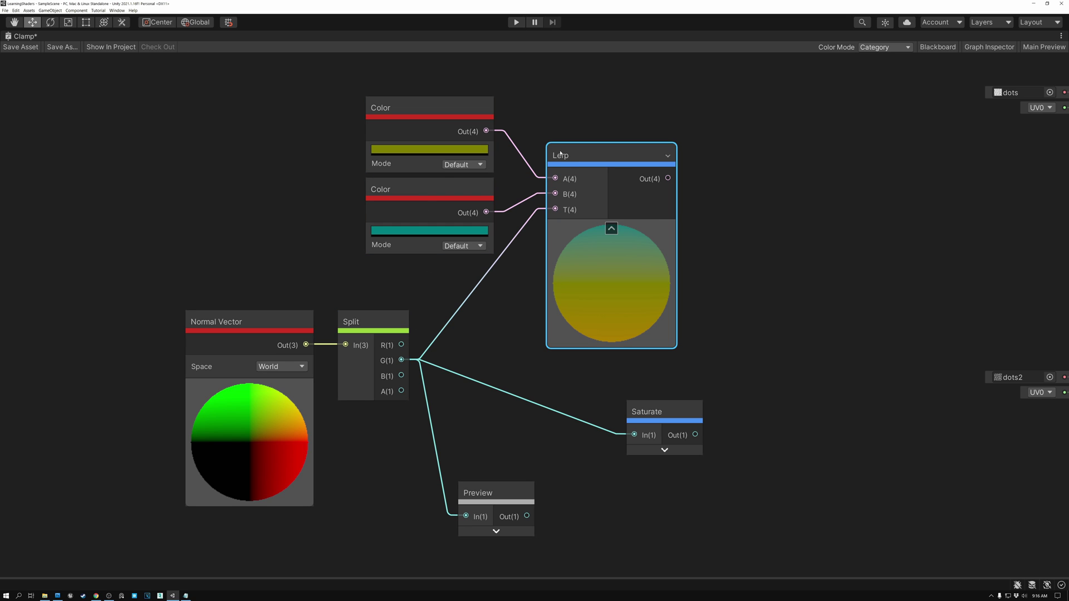
{"action": "left_click_drag", "start_coordinate": [577, 157], "coordinate": [568, 145]}
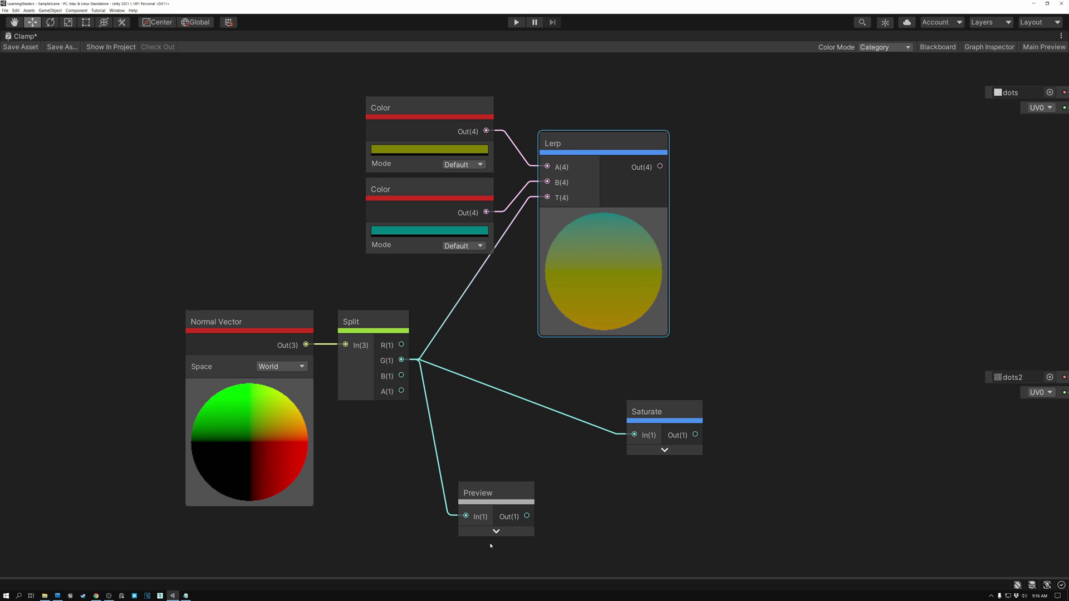
Expand the Preview node's image, move the node up, and compare its gradient with the Lerp node's preview.
{"action": "left_click", "coordinate": [496, 531]}
{"action": "left_click_drag", "start_coordinate": [509, 511], "coordinate": [507, 445]}
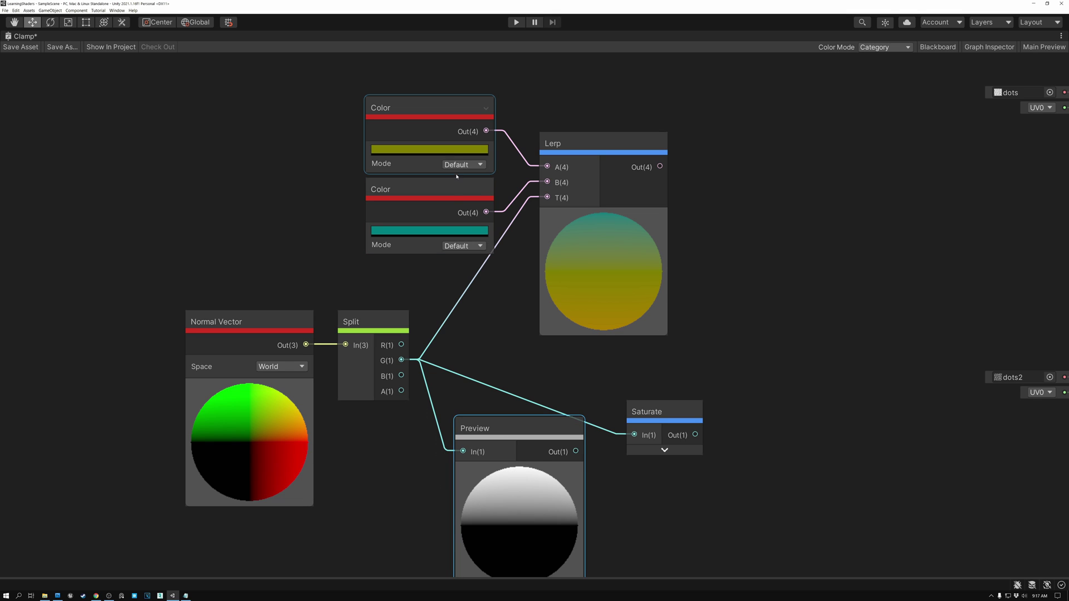
{"action": "mouse_move", "coordinate": [603, 217]}
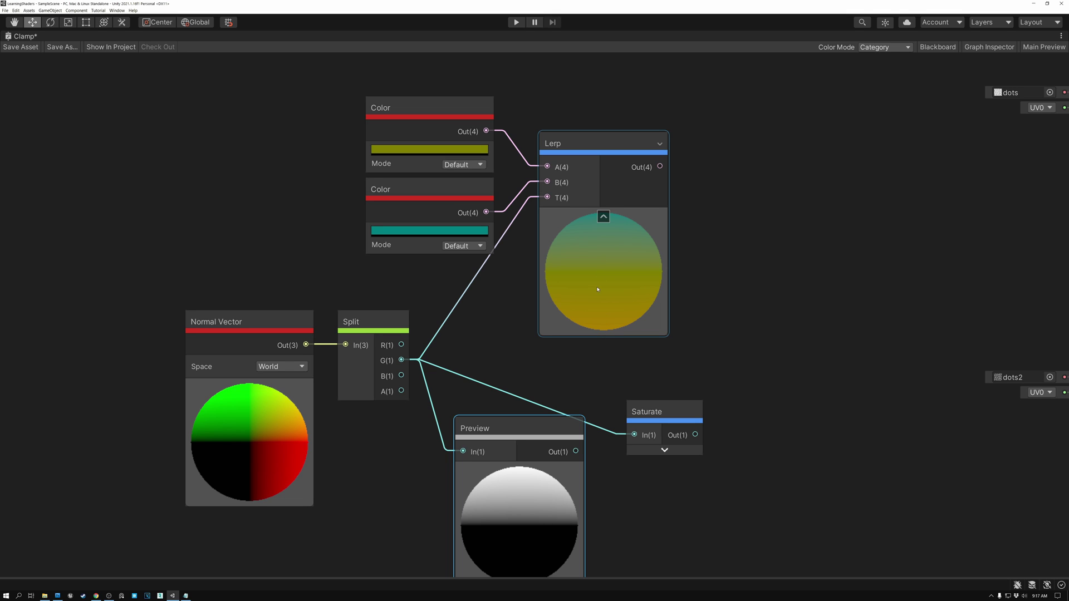
{"action": "left_click", "coordinate": [430, 155]}
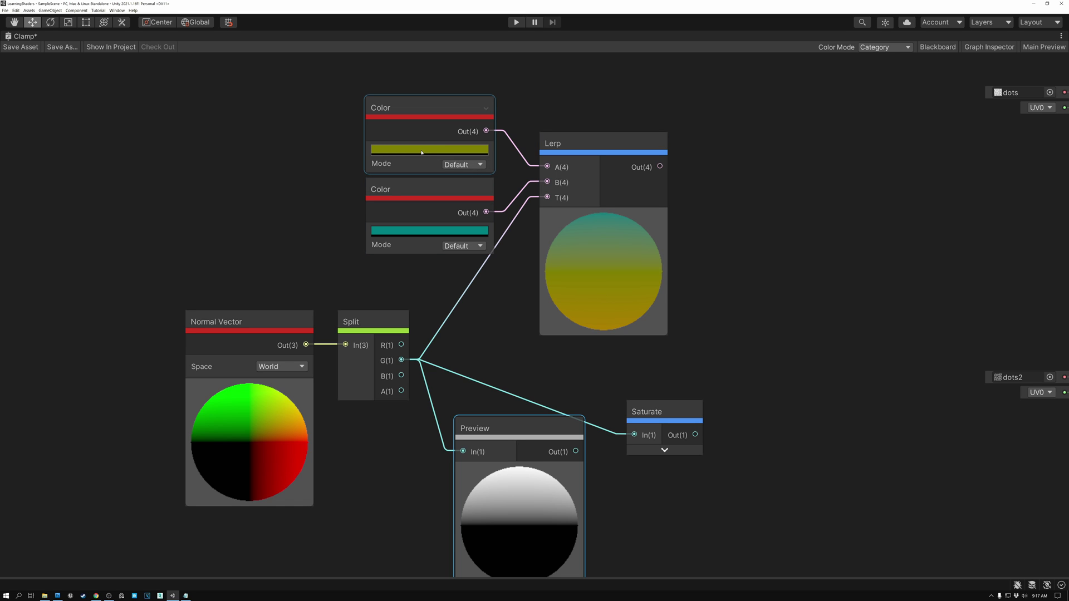
{"action": "scroll", "coordinate": [525, 239], "scroll_direction": "up", "scroll_amount": 5}
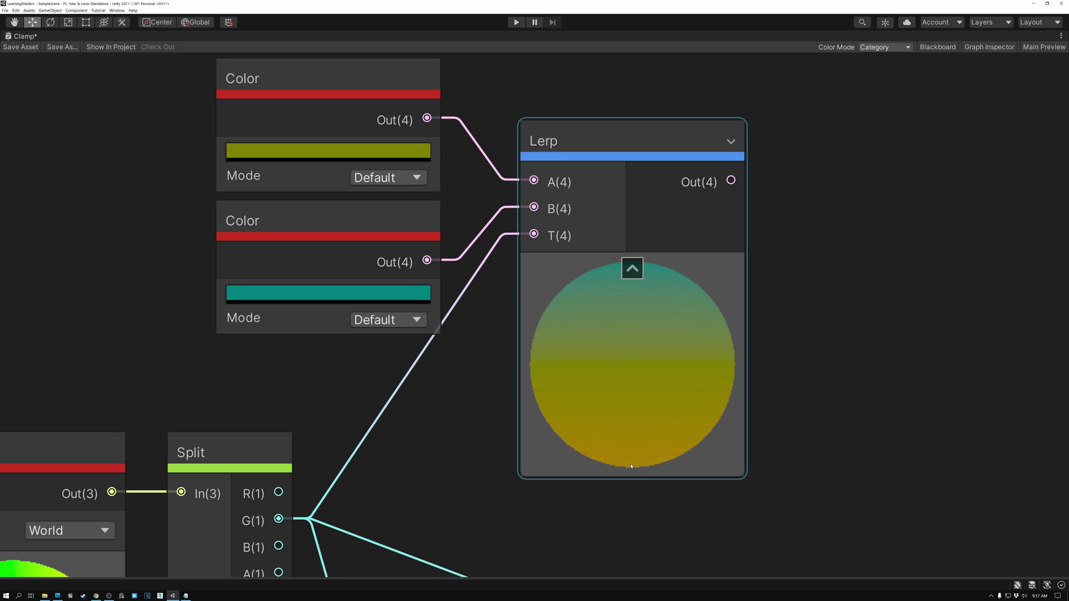
{"action": "left_click", "coordinate": [571, 135]}
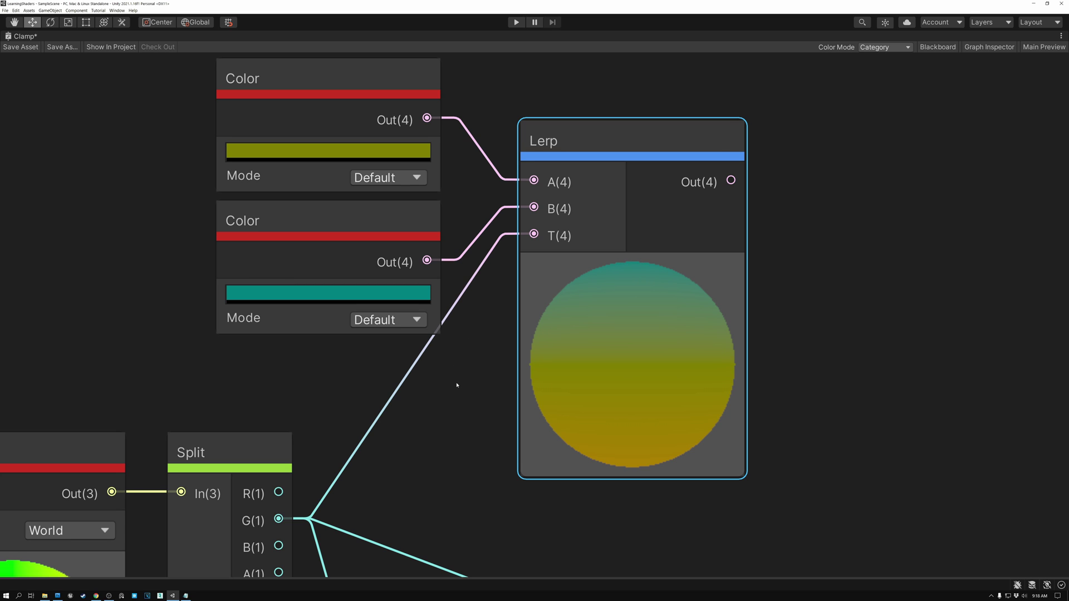
Move the Saturate node right beside the Split node, level with its G output.
{"action": "middle_click_drag", "start_coordinate": [461, 403], "coordinate": [566, 284]}
{"action": "scroll", "coordinate": [564, 282], "scroll_direction": "down", "scroll_amount": 3}
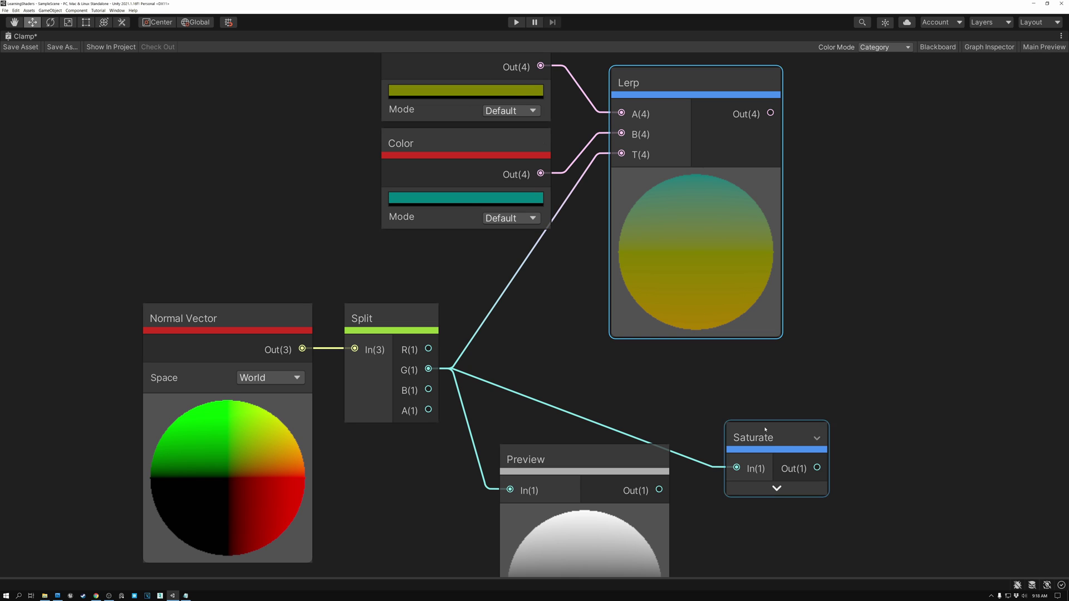
{"action": "left_click_drag", "start_coordinate": [773, 434], "coordinate": [524, 341]}
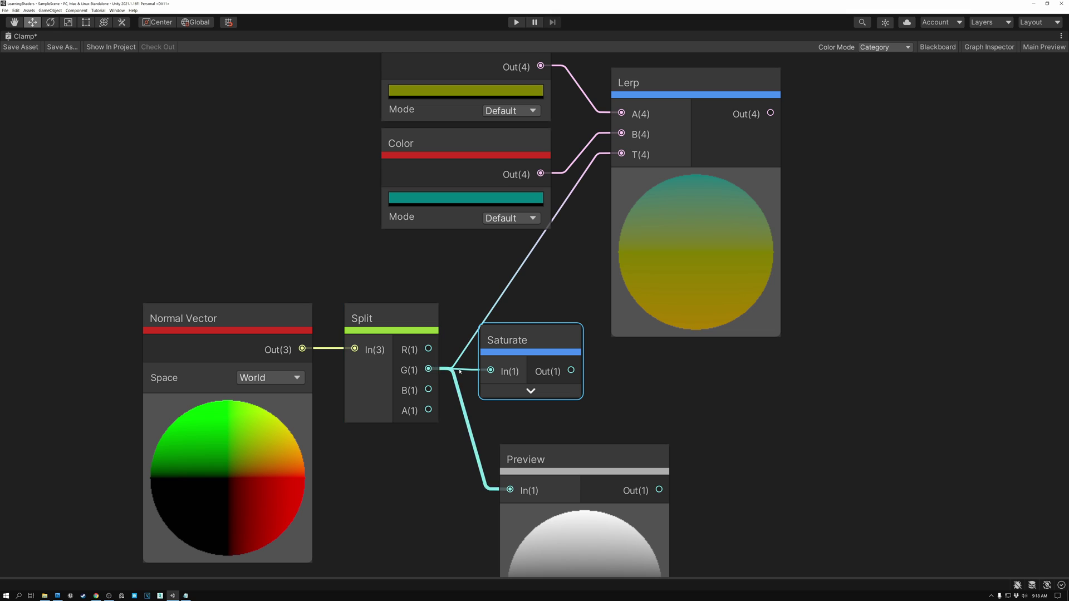
{"action": "left_click_drag", "start_coordinate": [519, 341], "coordinate": [523, 340]}
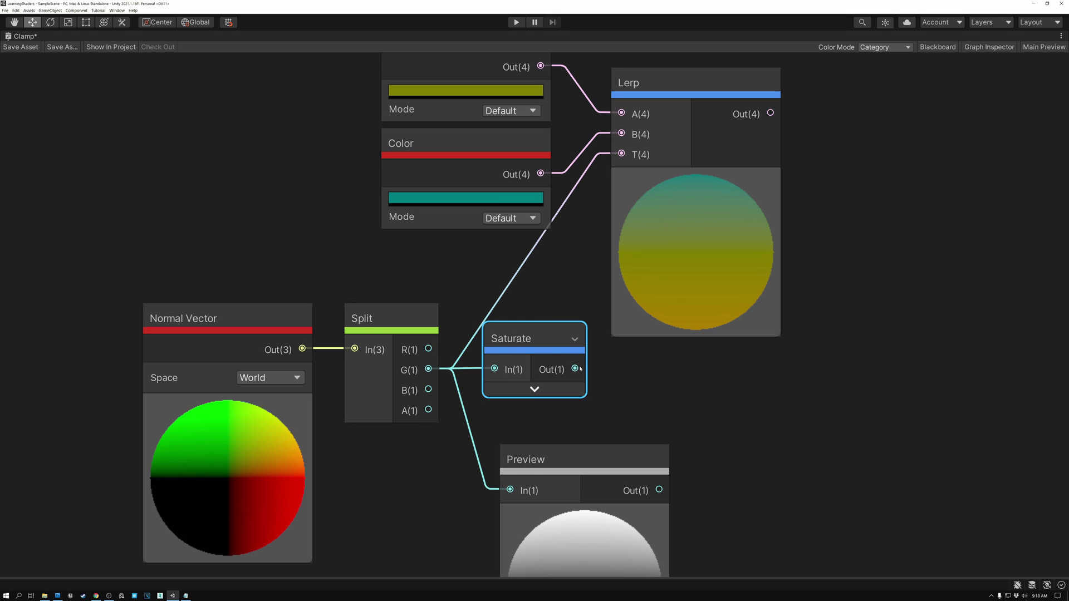
Connect the Saturate node's output to the Lerp node's T input, replacing the direct link from Split's G output.
{"action": "left_click_drag", "start_coordinate": [577, 371], "coordinate": [559, 281]}
{"action": "left_click", "coordinate": [534, 275]}
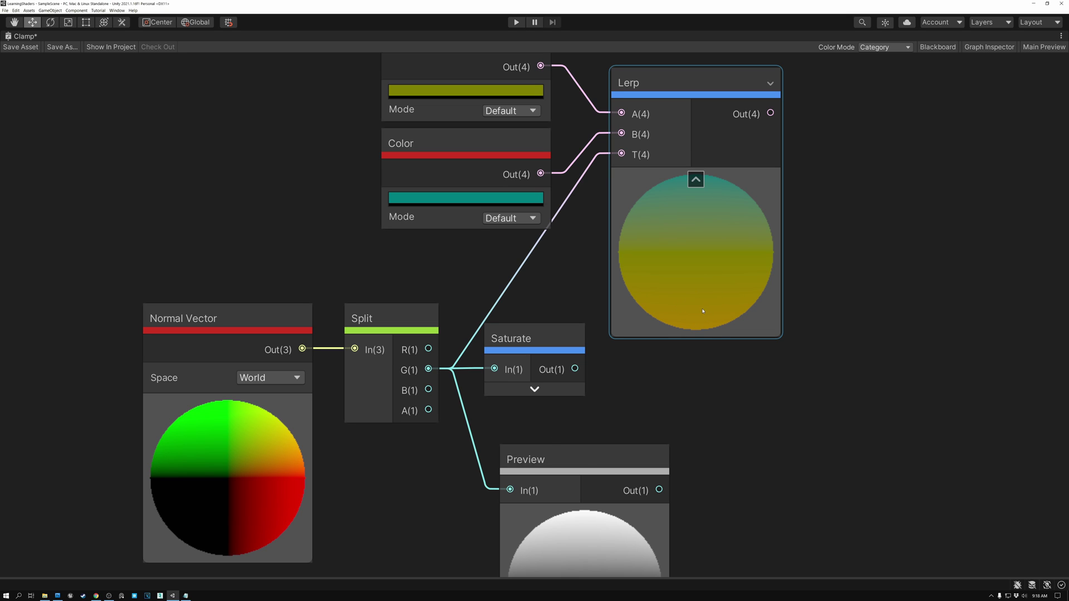
{"action": "left_click_drag", "start_coordinate": [575, 369], "coordinate": [622, 155]}
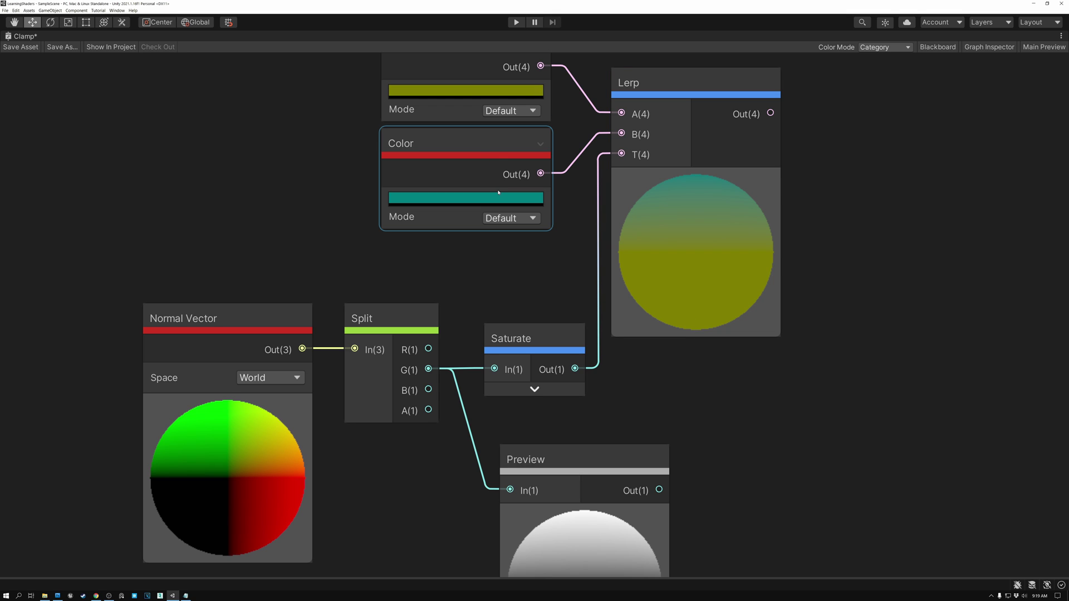
Review the Saturate node's effect on the Lerp preview alongside the Minimum and Maximum examples.
{"action": "left_click", "coordinate": [529, 336]}
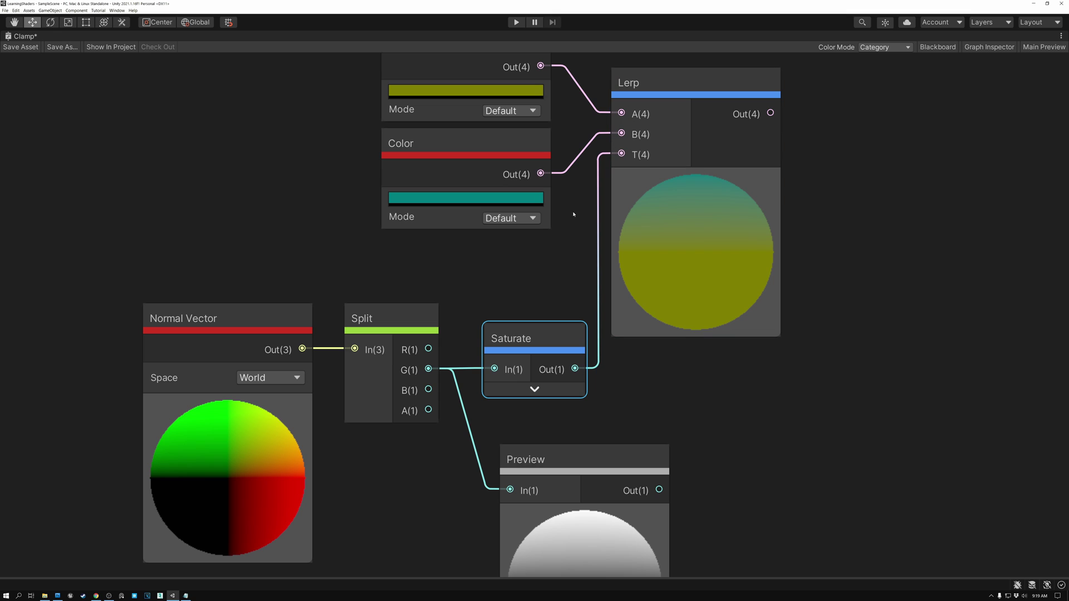
{"action": "left_click", "coordinate": [677, 87]}
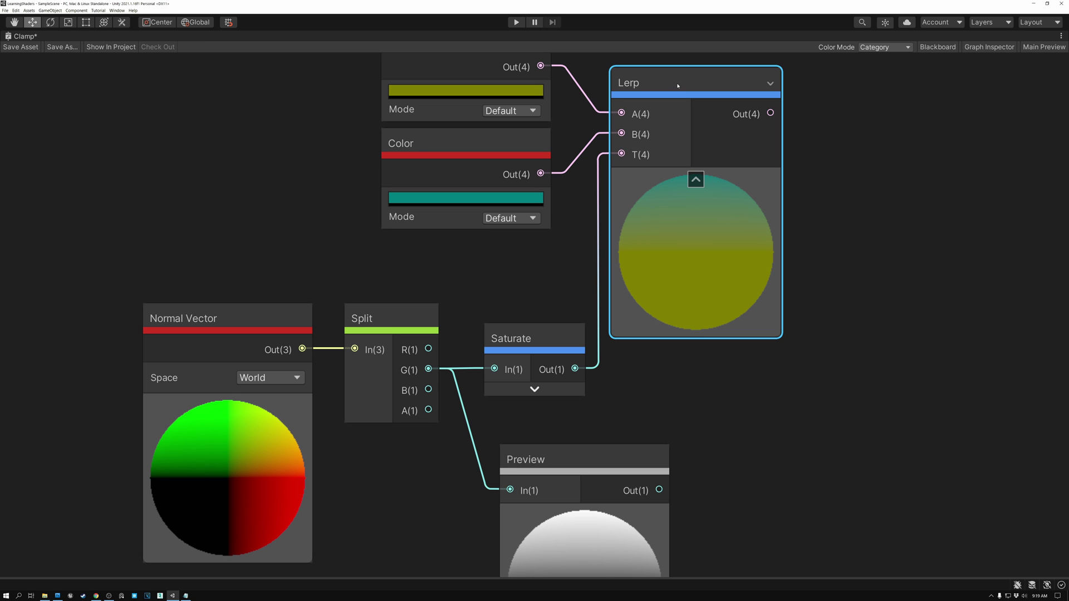
{"action": "scroll", "coordinate": [534, 256], "scroll_direction": "down", "scroll_amount": 3}
{"action": "middle_click_drag", "start_coordinate": [532, 261], "coordinate": [265, 272]}
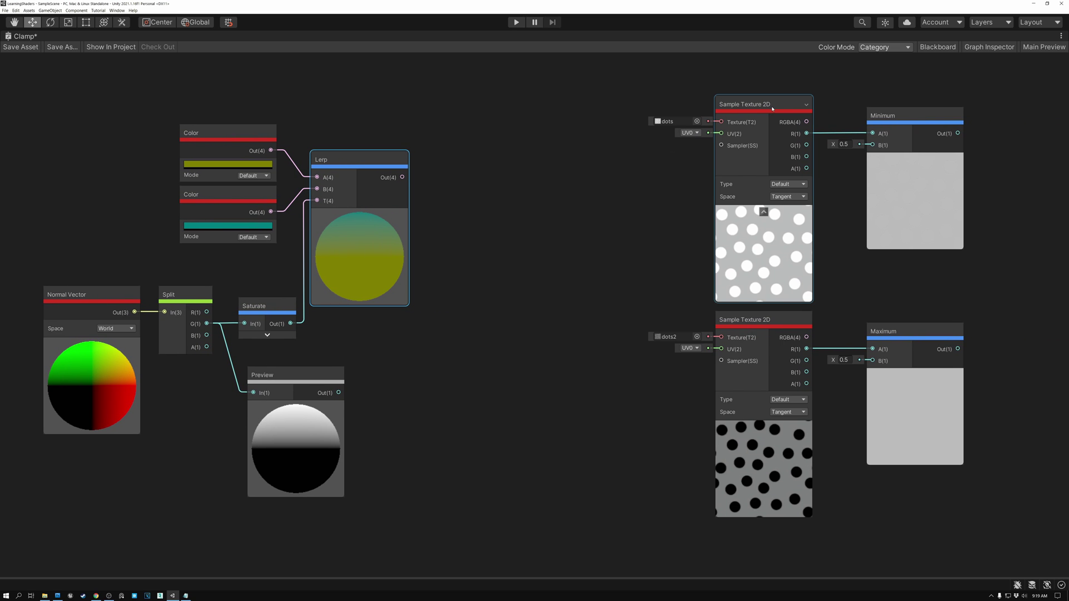
{"action": "left_click", "coordinate": [893, 115]}
{"action": "left_click", "coordinate": [909, 370]}
{"action": "left_click_drag", "start_coordinate": [271, 303], "coordinate": [271, 306]}
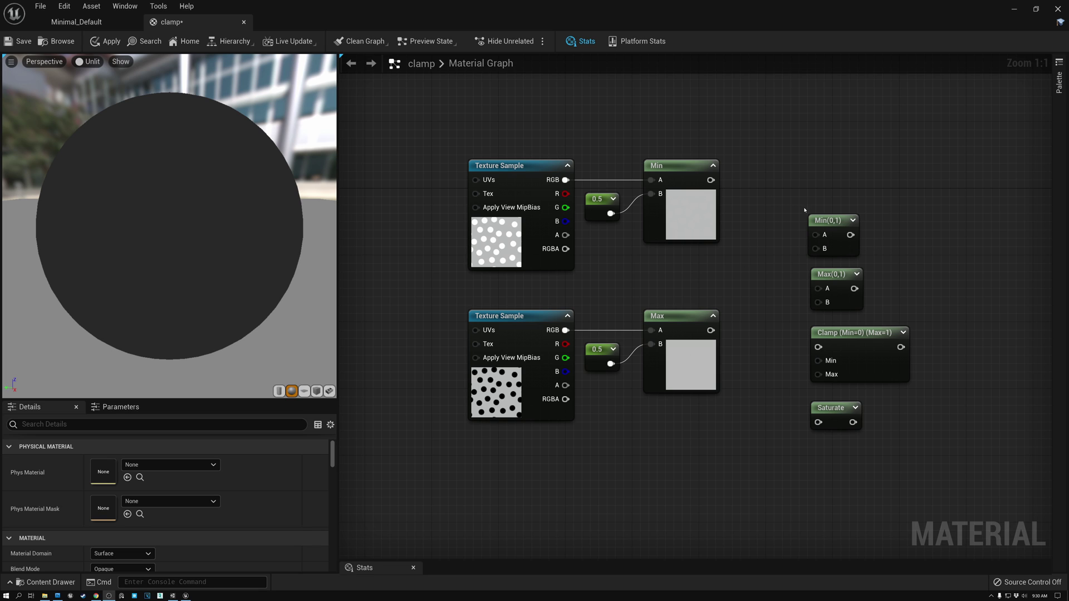
Examine the default settings of the unconnected Min, Max, Clamp and Saturate nodes in the material graph.
{"action": "left_click", "coordinate": [827, 229]}
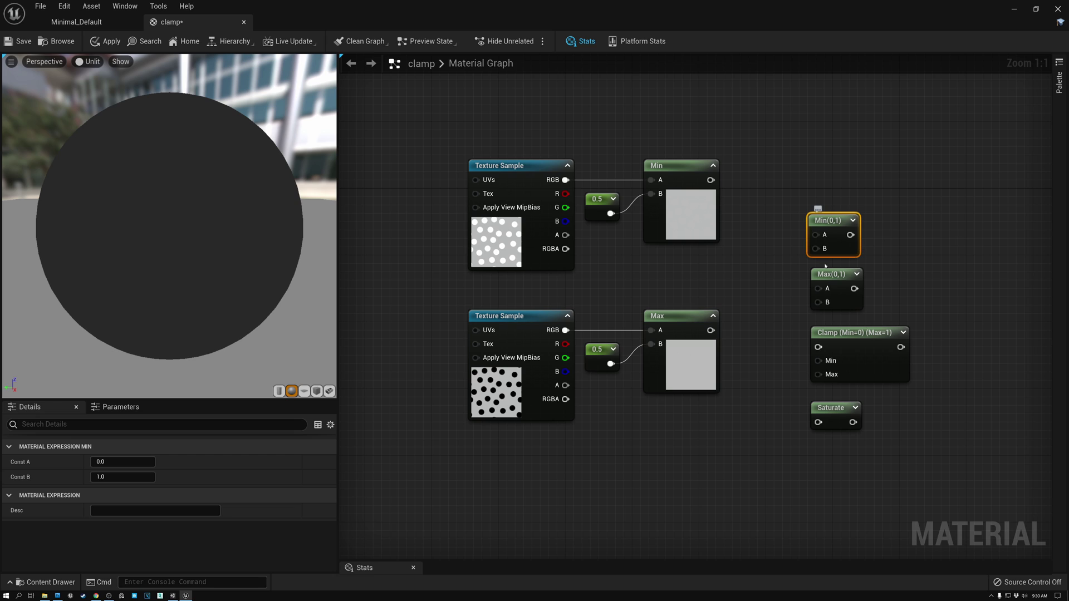
{"action": "left_click", "coordinate": [831, 282]}
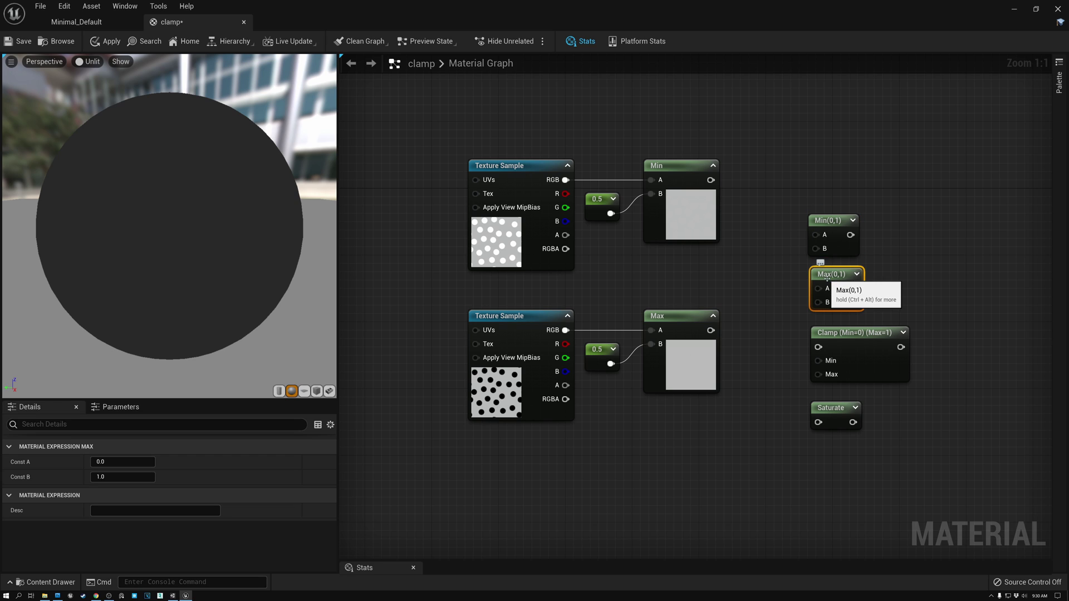
{"action": "left_click", "coordinate": [837, 335]}
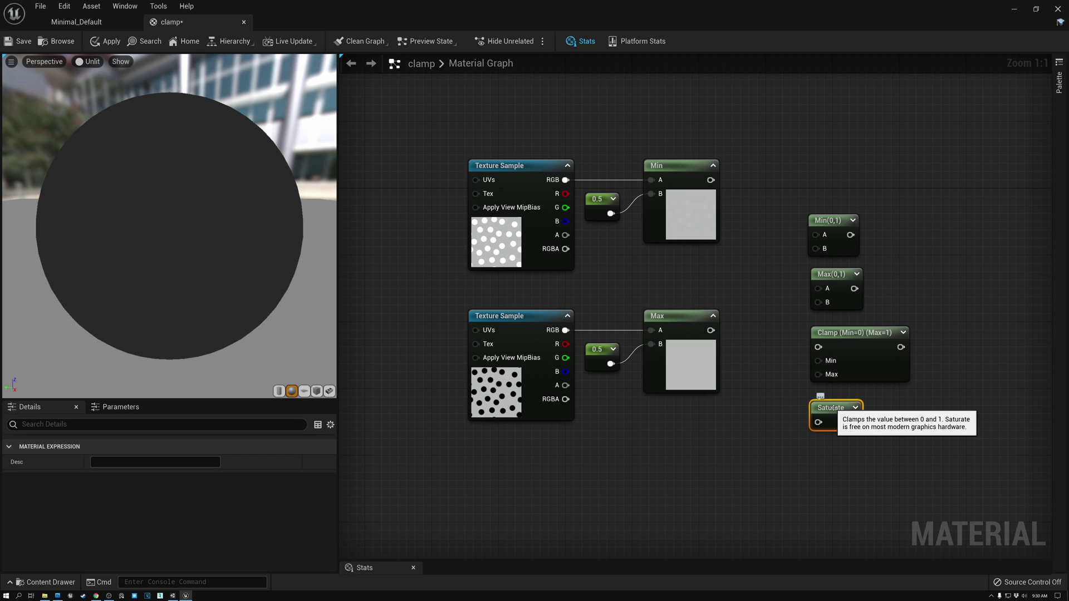
{"action": "left_click", "coordinate": [827, 221]}
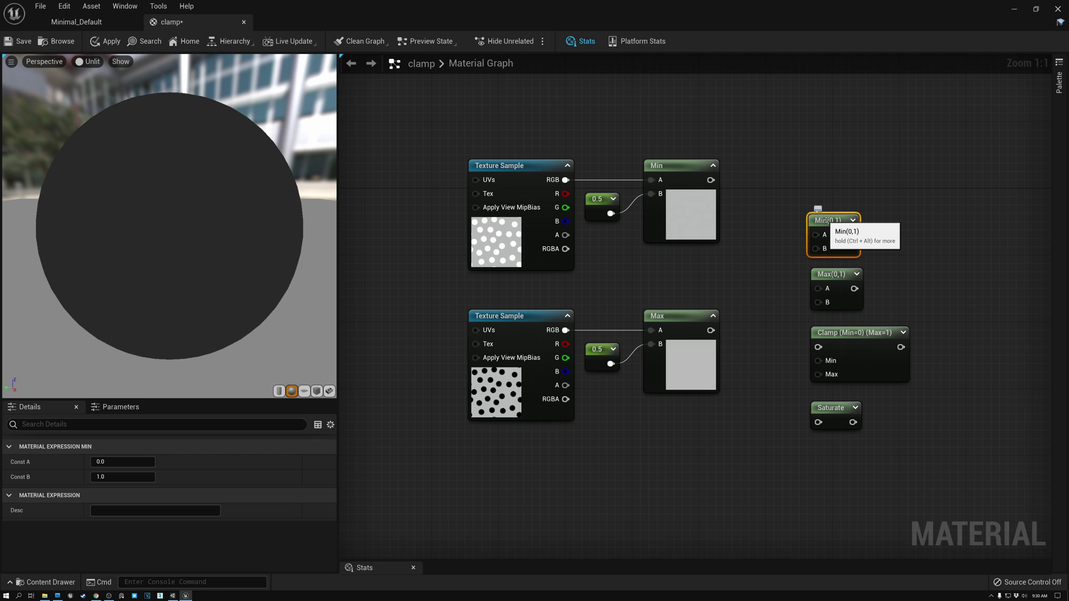
{"action": "left_click", "coordinate": [826, 275]}
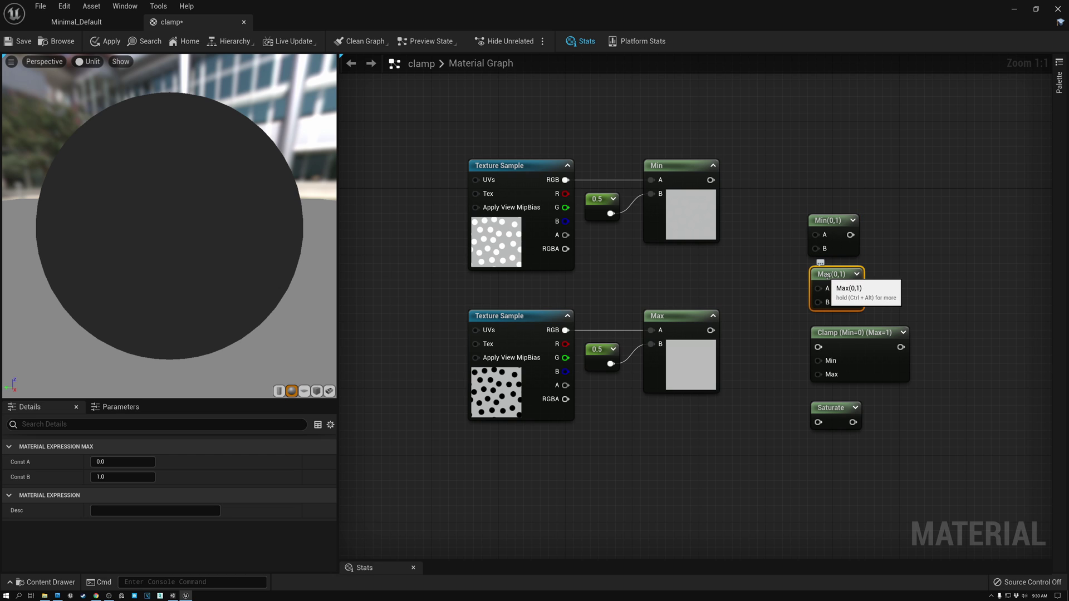
{"action": "left_click", "coordinate": [857, 334]}
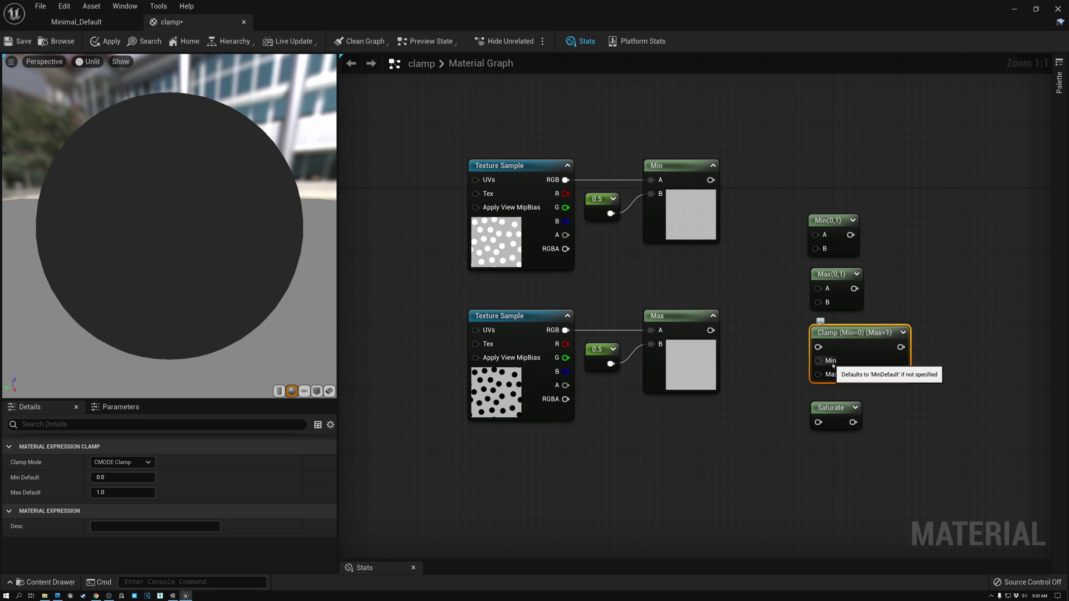
{"action": "left_click", "coordinate": [831, 409]}
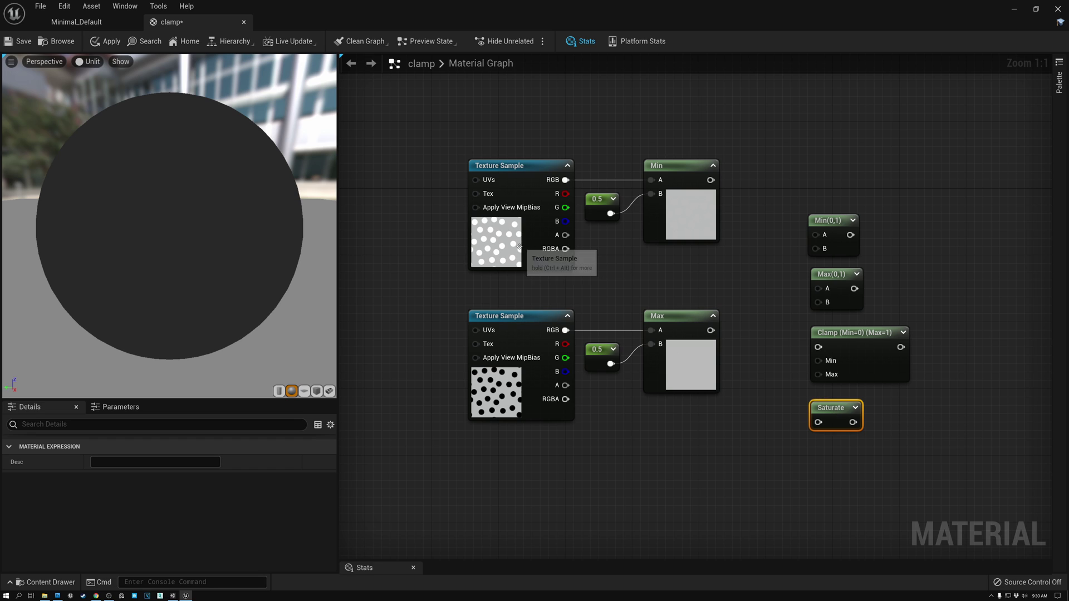
Set the constant feeding the B input of the Min node in the white-dots example to 0.7.
{"action": "left_click", "coordinate": [490, 245]}
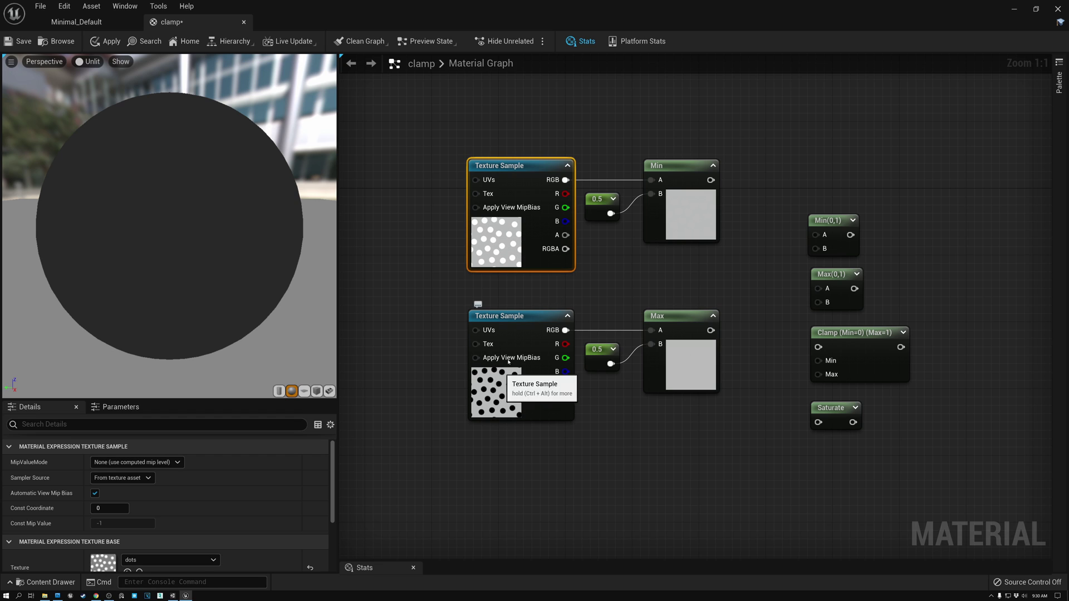
{"action": "left_click", "coordinate": [678, 167]}
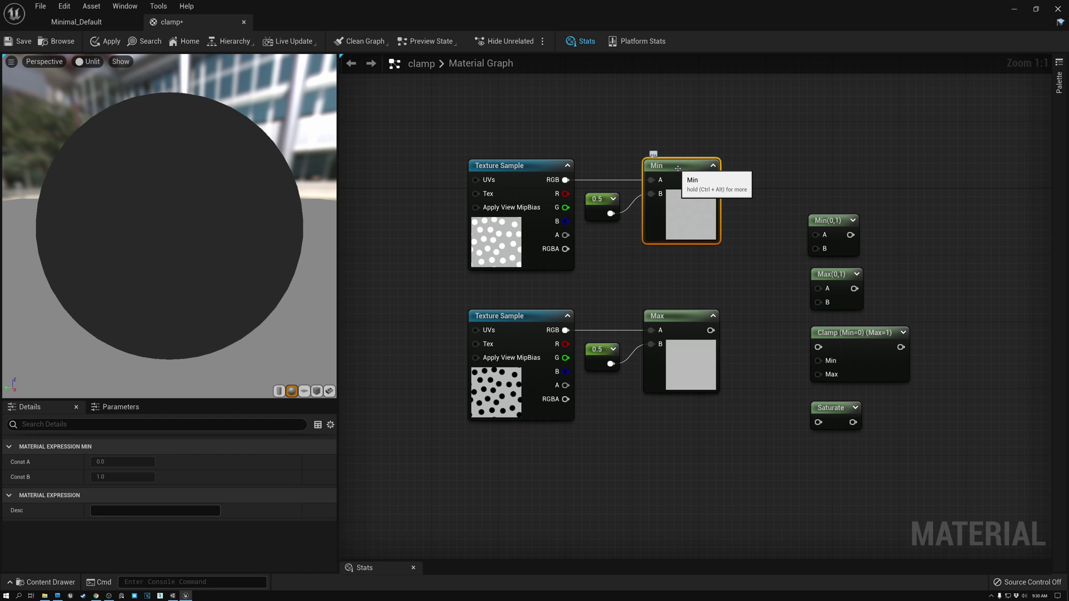
{"action": "left_click", "coordinate": [597, 199]}
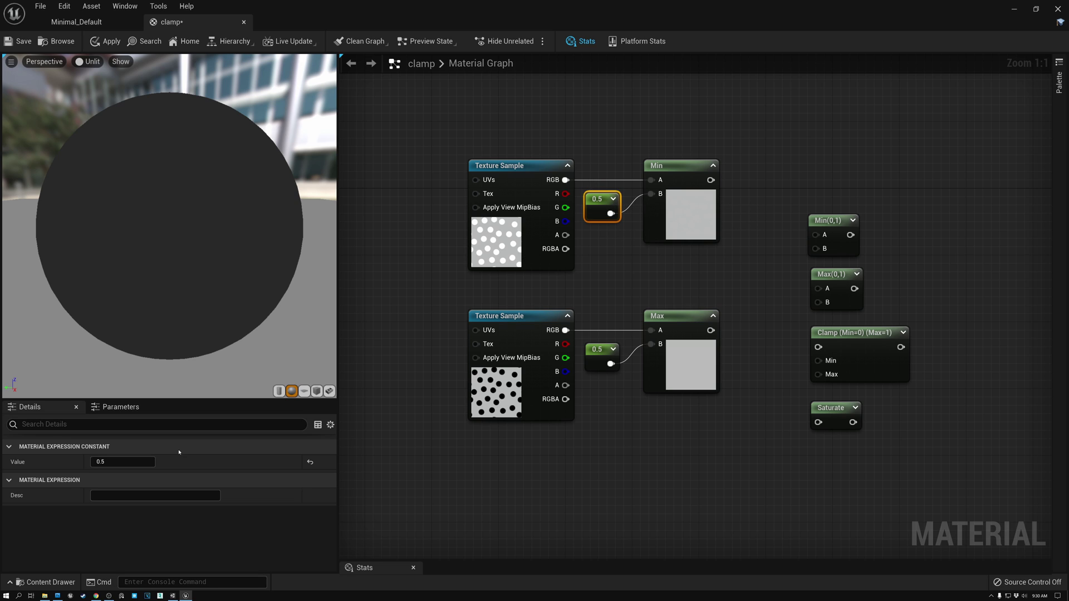
{"action": "left_click", "coordinate": [132, 461]}
{"action": "type", "text": "0"}
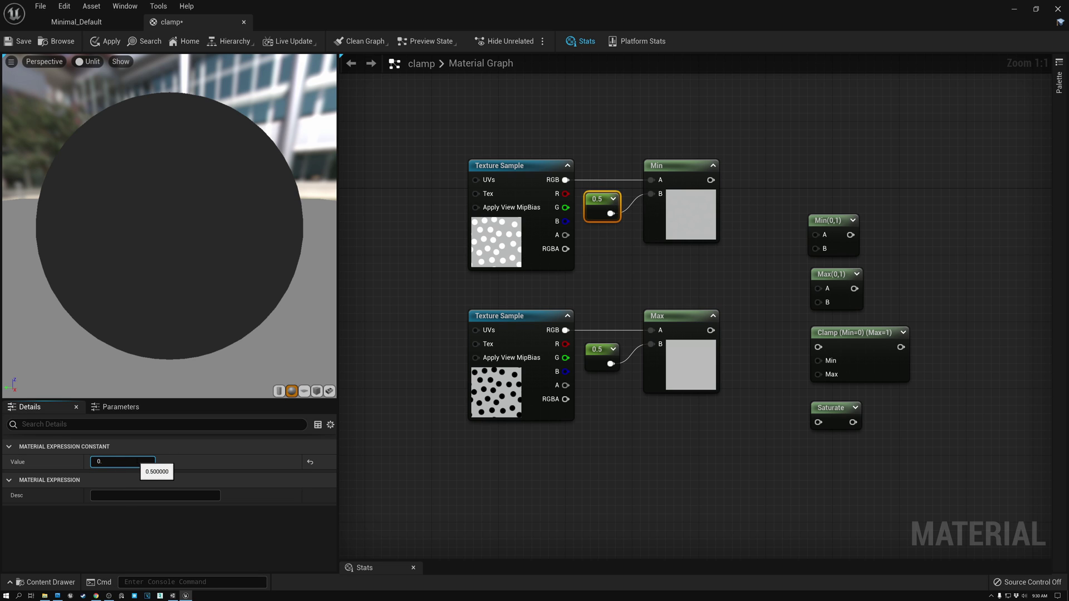
{"action": "type", "text": ".7"}
{"action": "key", "text": "Return"}
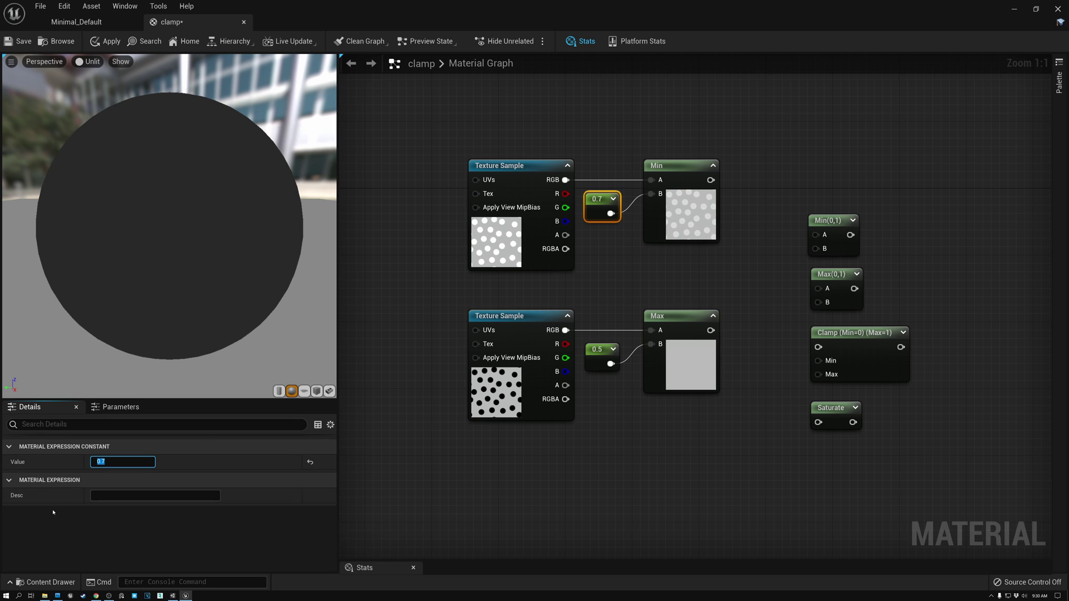
Set the Min node's B constant to 1 and compare the Min preview with its source dots texture.
{"action": "type", "text": "1"}
{"action": "key", "text": "Return"}
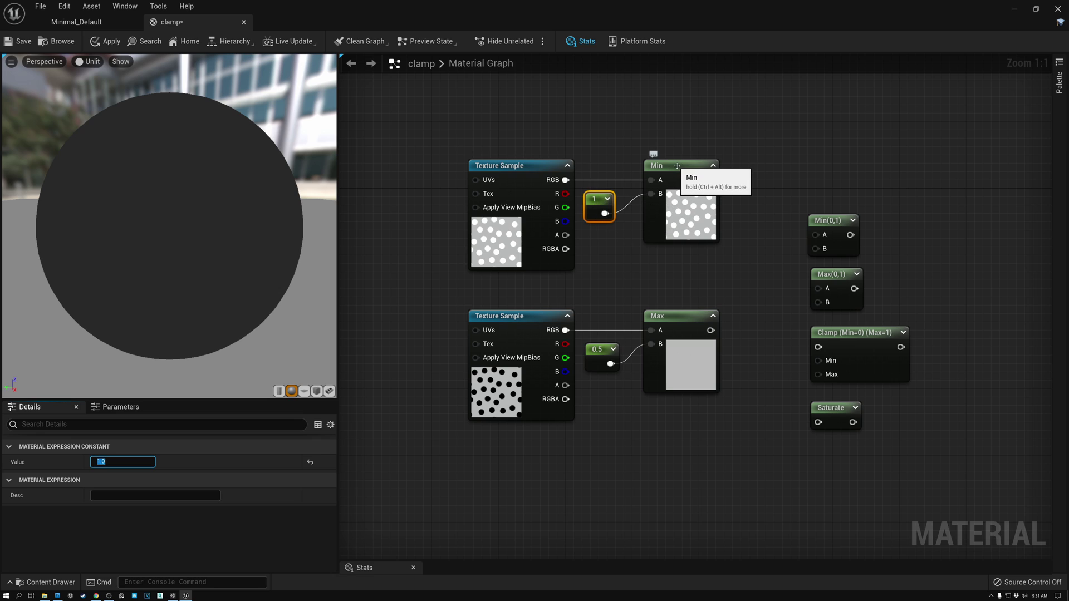
{"action": "left_click", "coordinate": [668, 184]}
{"action": "left_click", "coordinate": [597, 201]}
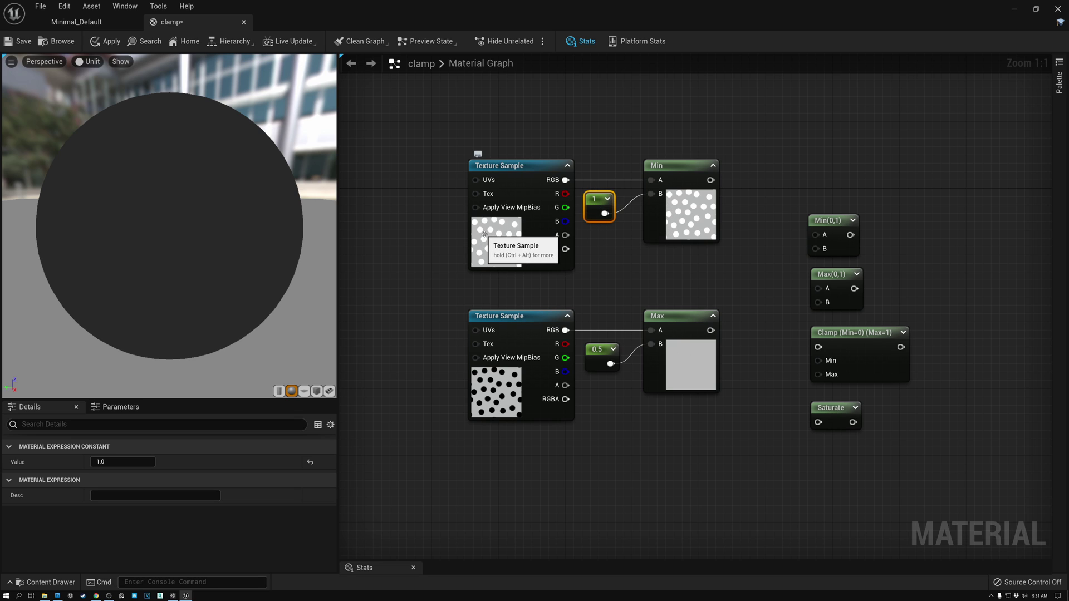
Set the constant feeding the B input of the Max node in the black-dots example to 0.1.
{"action": "left_click", "coordinate": [668, 315]}
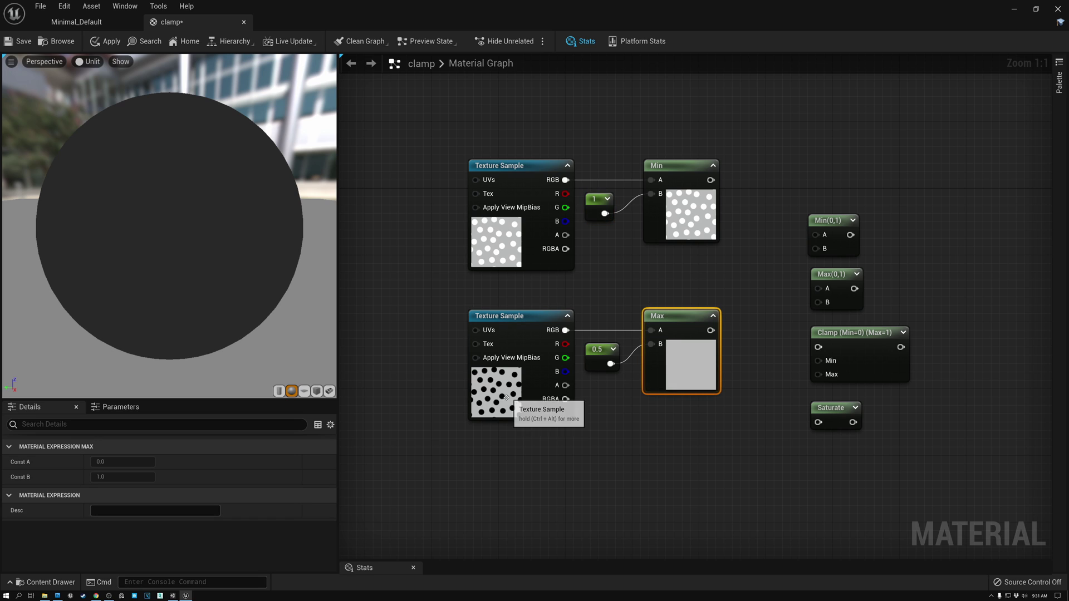
{"action": "left_click", "coordinate": [487, 397]}
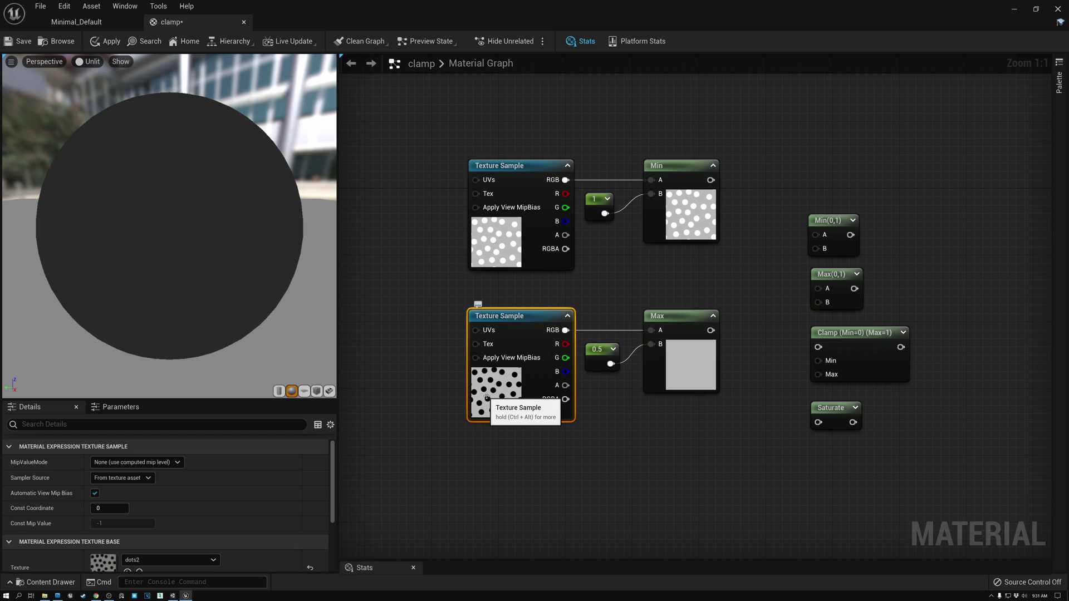
{"action": "left_click", "coordinate": [596, 350]}
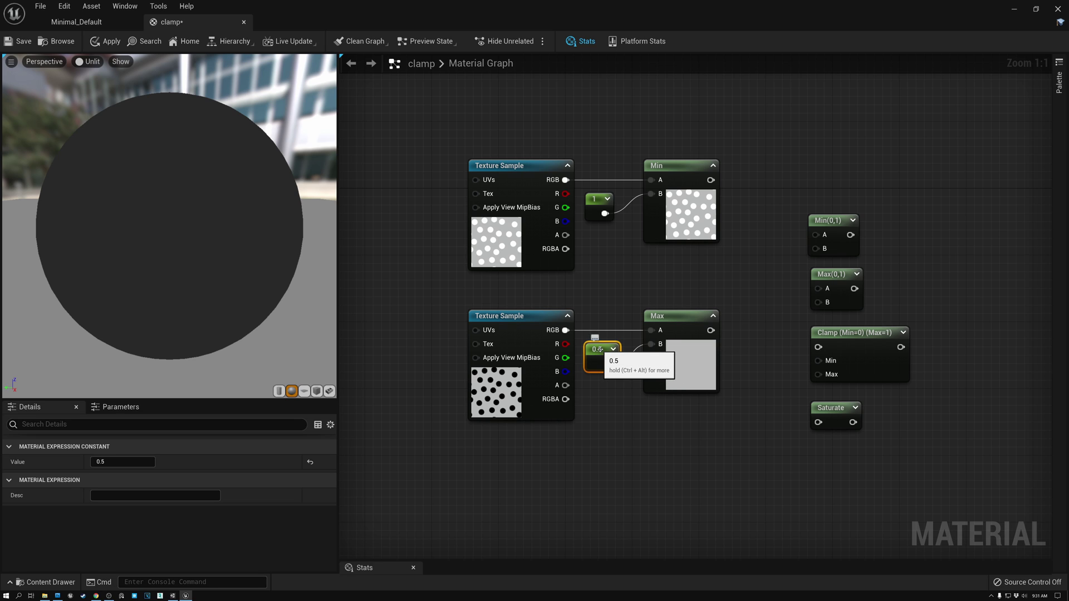
{"action": "left_click", "coordinate": [123, 462]}
{"action": "type", "text": "0.1"}
{"action": "key", "text": "Return"}
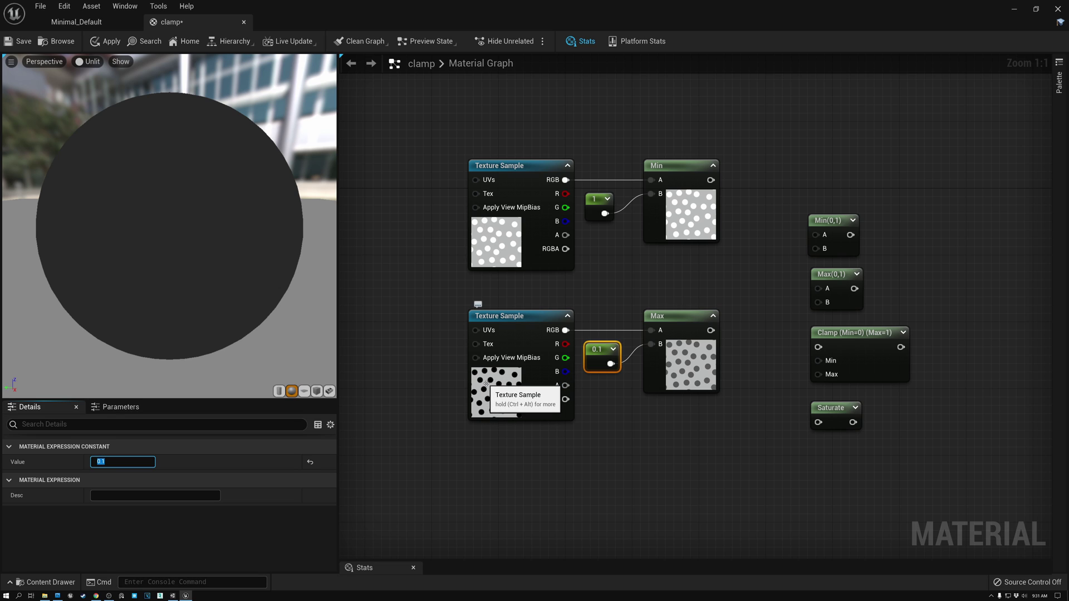
Review the Max, Min, Clamp and Saturate nodes and the yellow and cyan color constants feeding the Lerp node.
{"action": "left_click", "coordinate": [688, 315]}
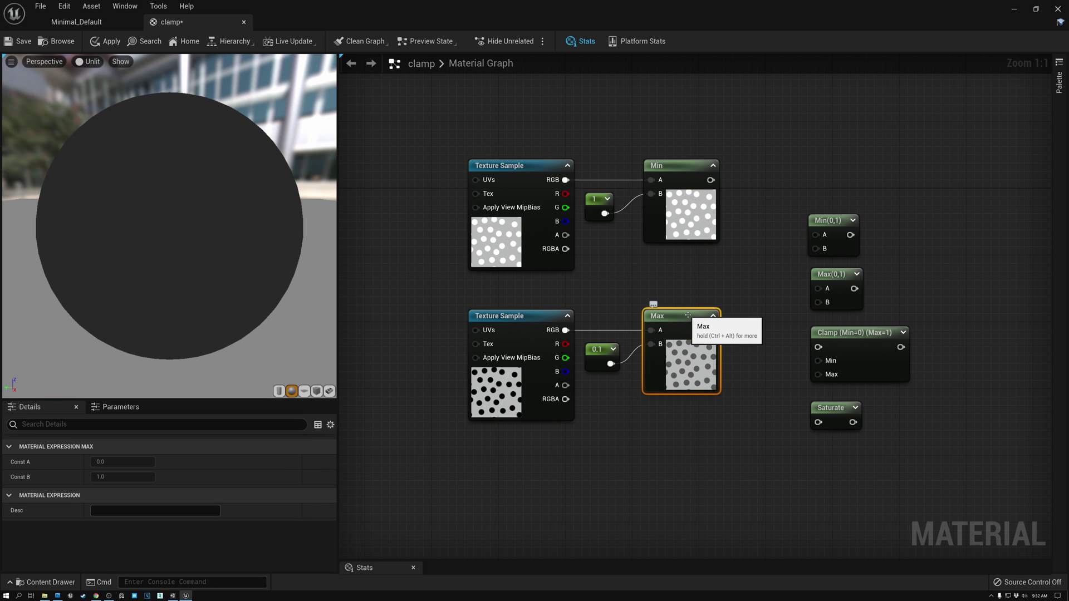
{"action": "left_click", "coordinate": [679, 166]}
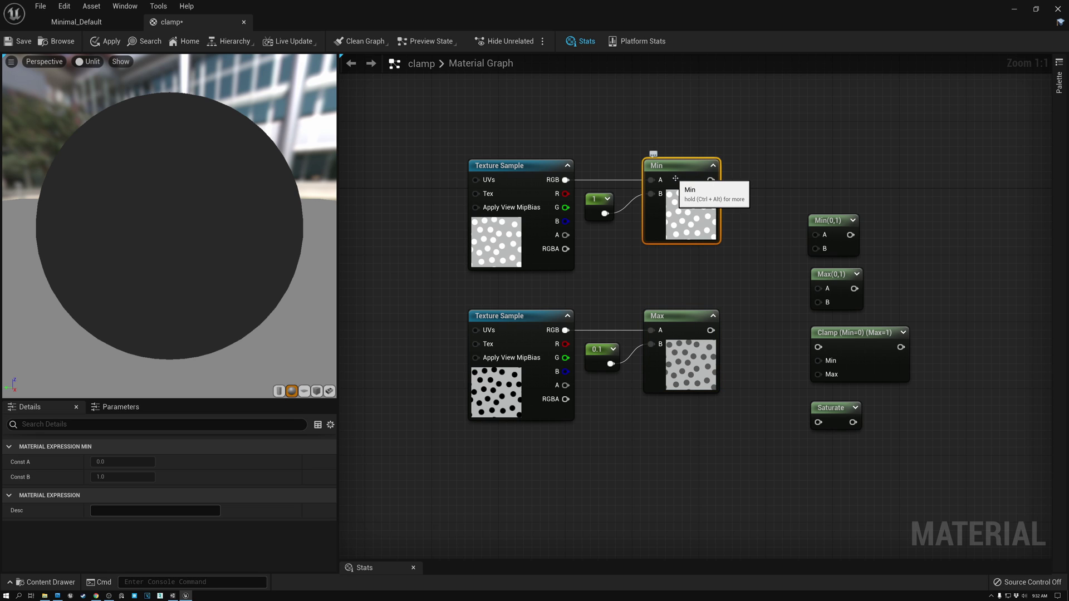
{"action": "left_click", "coordinate": [846, 333]}
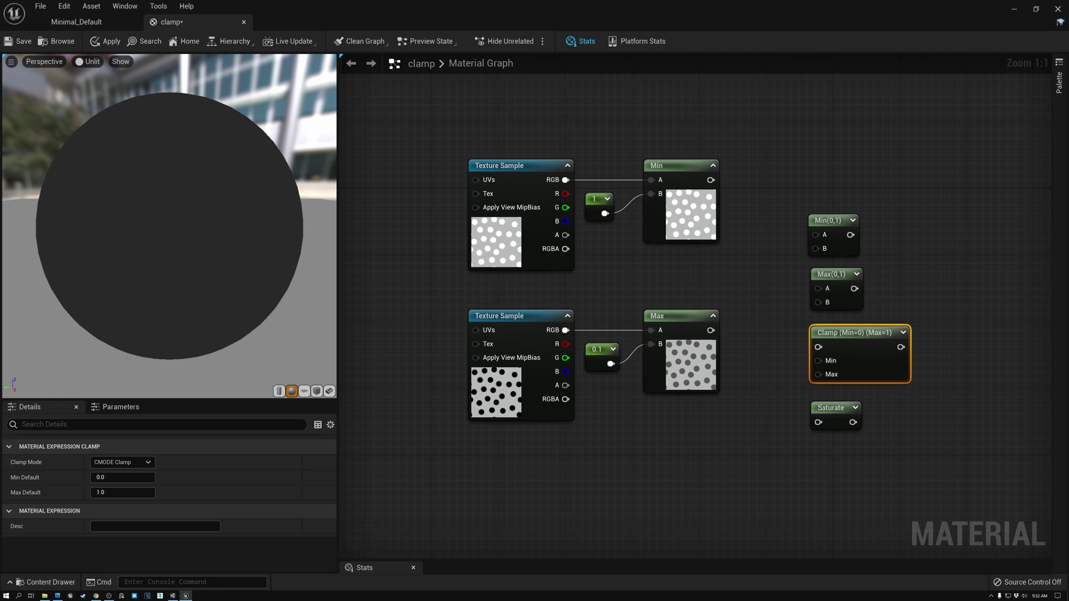
{"action": "left_click", "coordinate": [834, 408]}
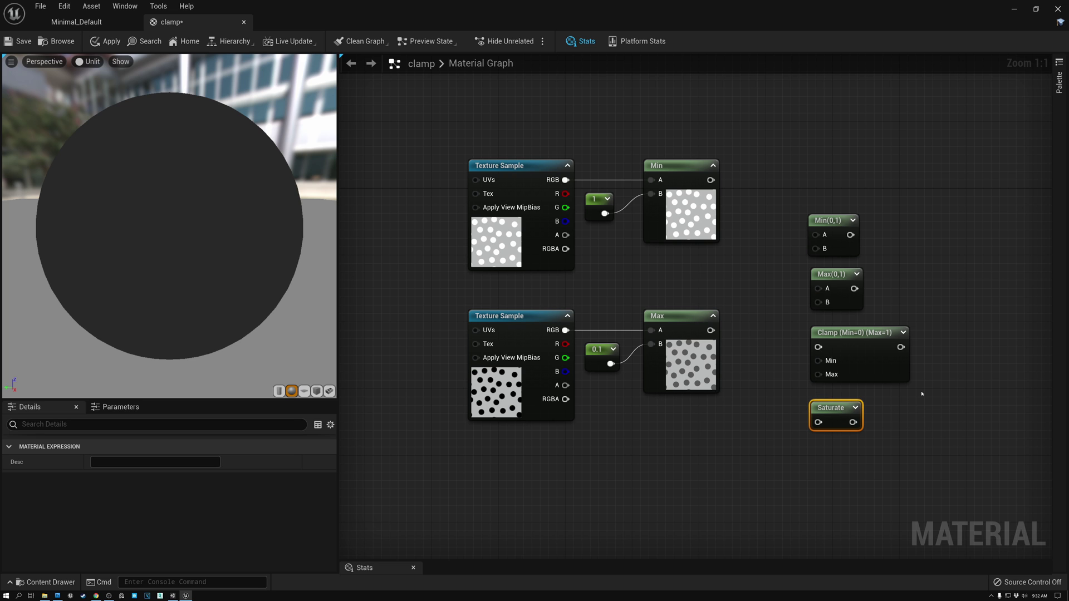
{"action": "right_click_drag", "start_coordinate": [973, 336], "coordinate": [366, 351]}
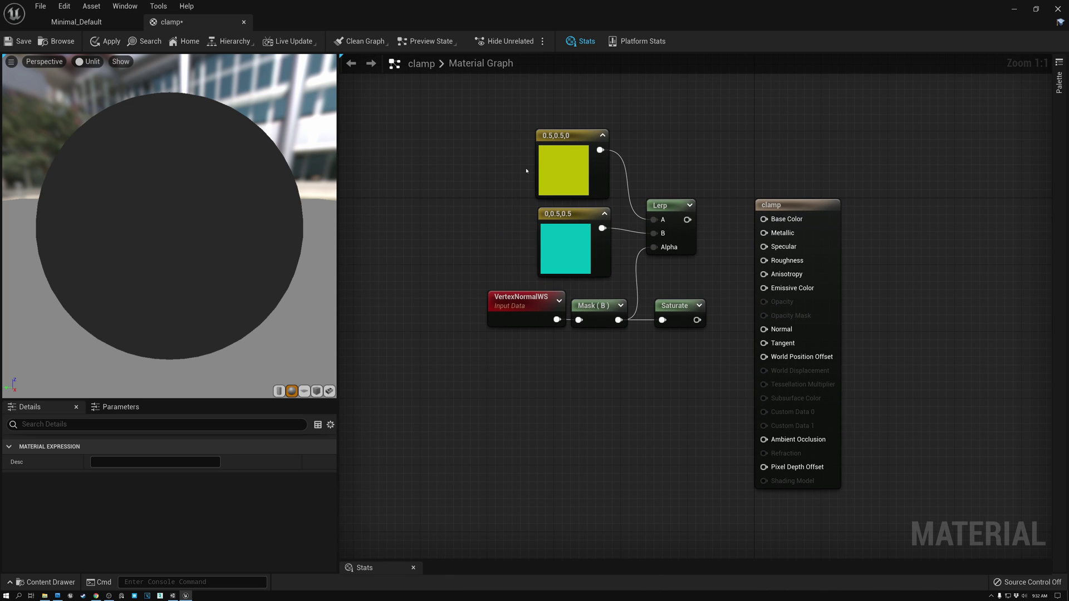
{"action": "left_click", "coordinate": [558, 174]}
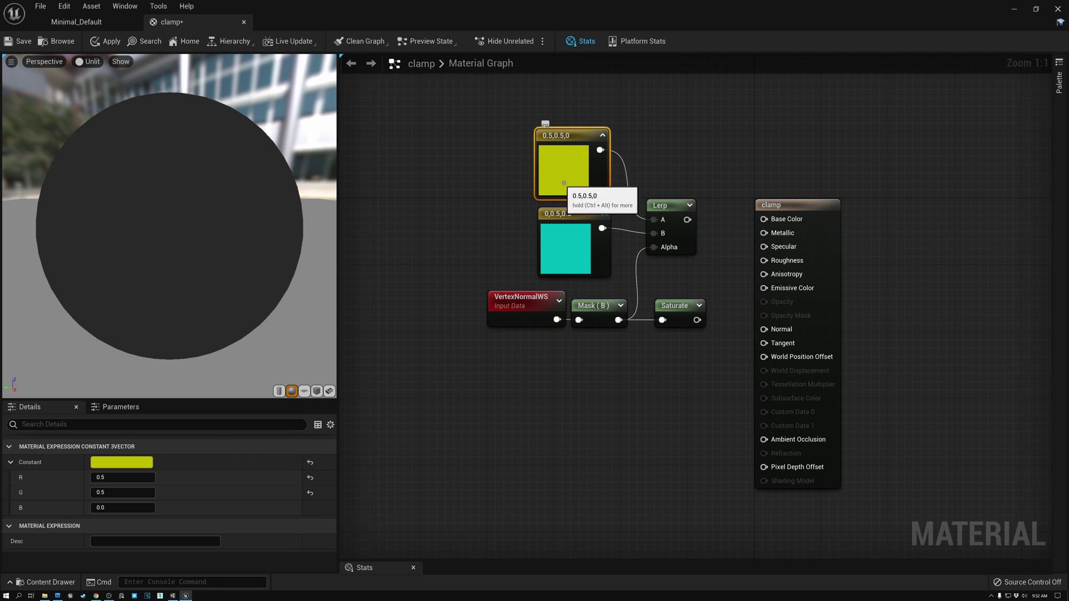
{"action": "left_click", "coordinate": [556, 248]}
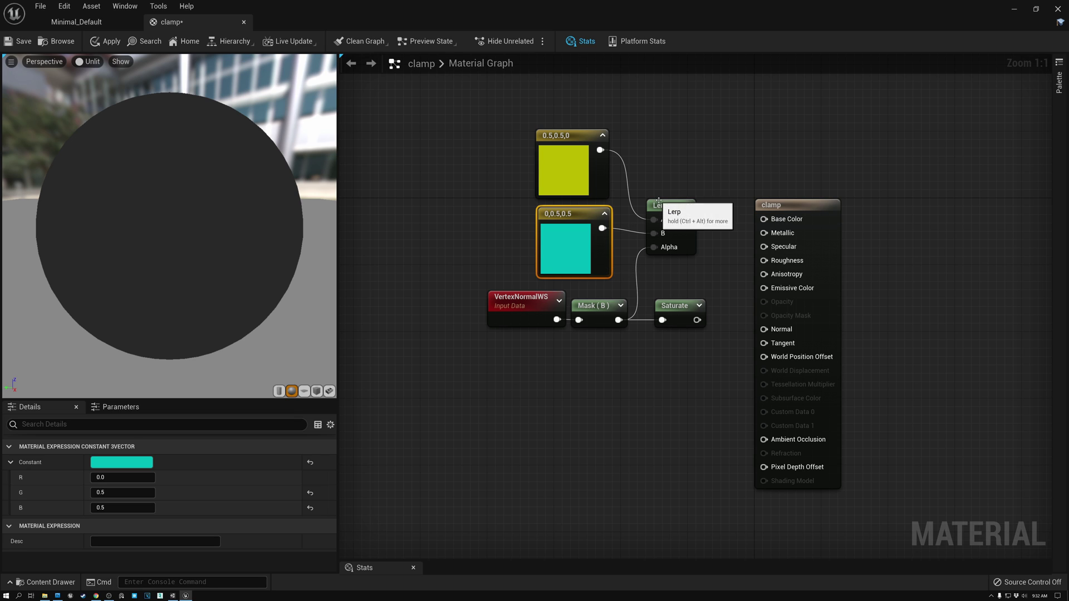
Move the VertexNormalWS node farther from the Mask node and connect its output to the material's Base Color to inspect the normals.
{"action": "left_click_drag", "start_coordinate": [527, 302], "coordinate": [451, 302]}
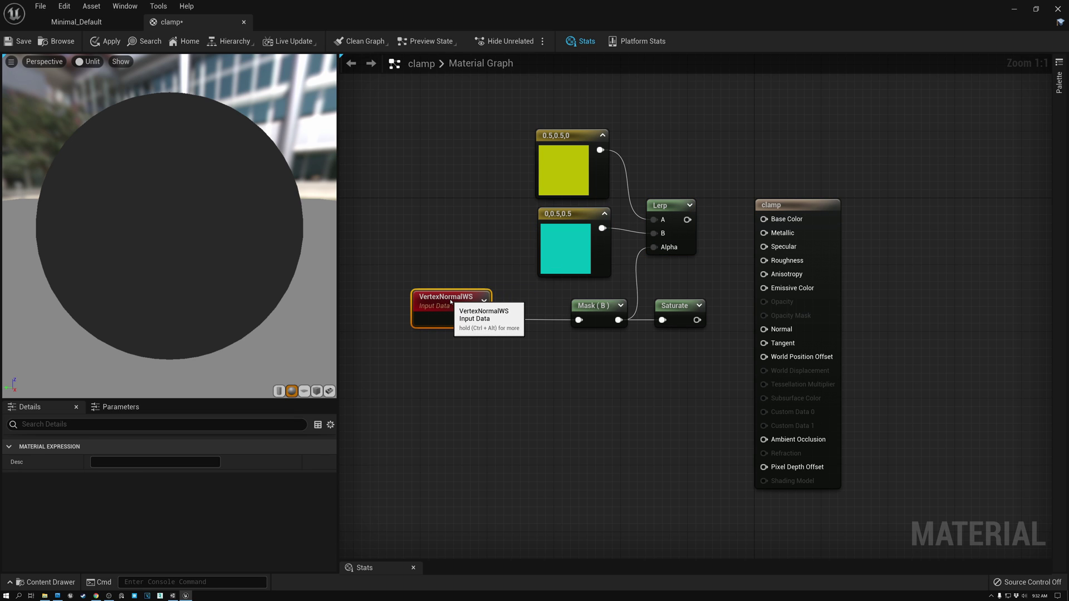
{"action": "left_click", "coordinate": [484, 301]}
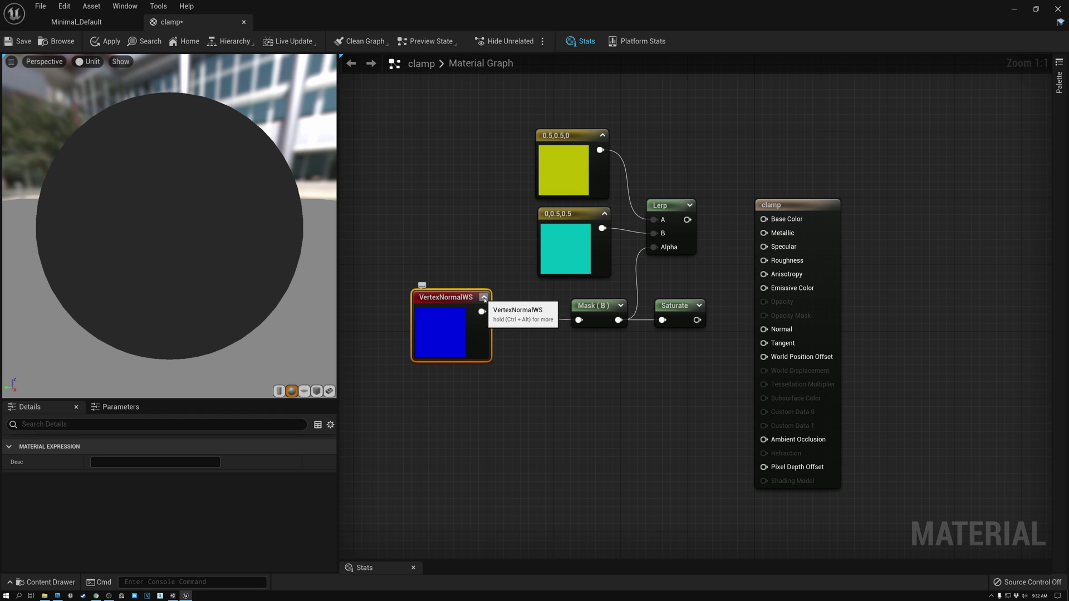
{"action": "left_click", "coordinate": [485, 299]}
{"action": "left_click_drag", "start_coordinate": [462, 304], "coordinate": [764, 219]}
{"action": "left_click_drag", "start_coordinate": [213, 203], "coordinate": [213, 225]}
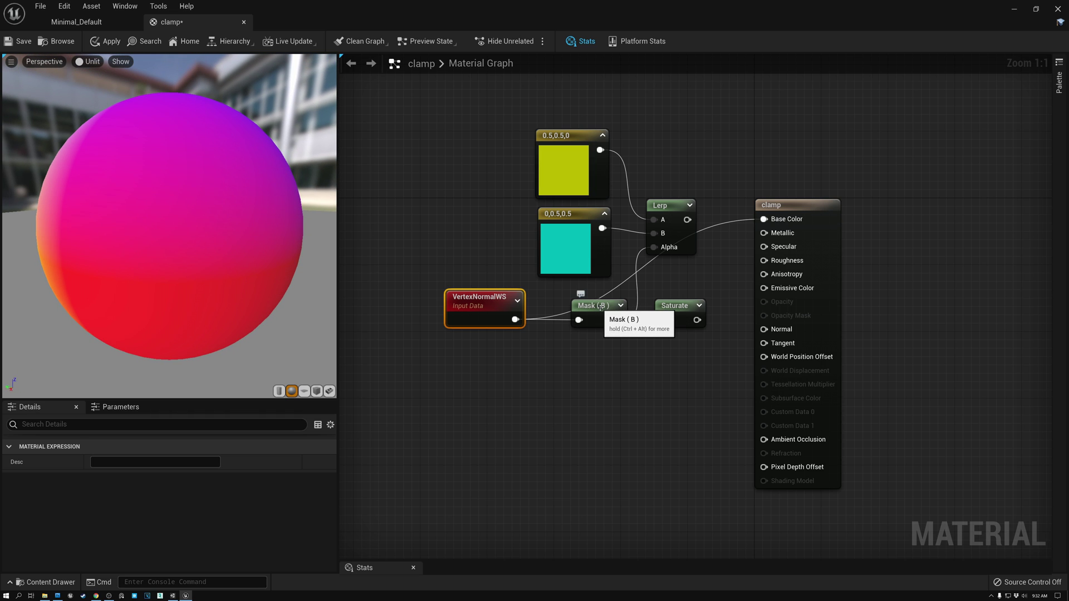
Shift the Mask (B) node slightly toward VertexNormalWS, connect its output to Base Color instead, and inspect the gradient on the preview sphere.
{"action": "left_click_drag", "start_coordinate": [601, 306], "coordinate": [582, 308]}
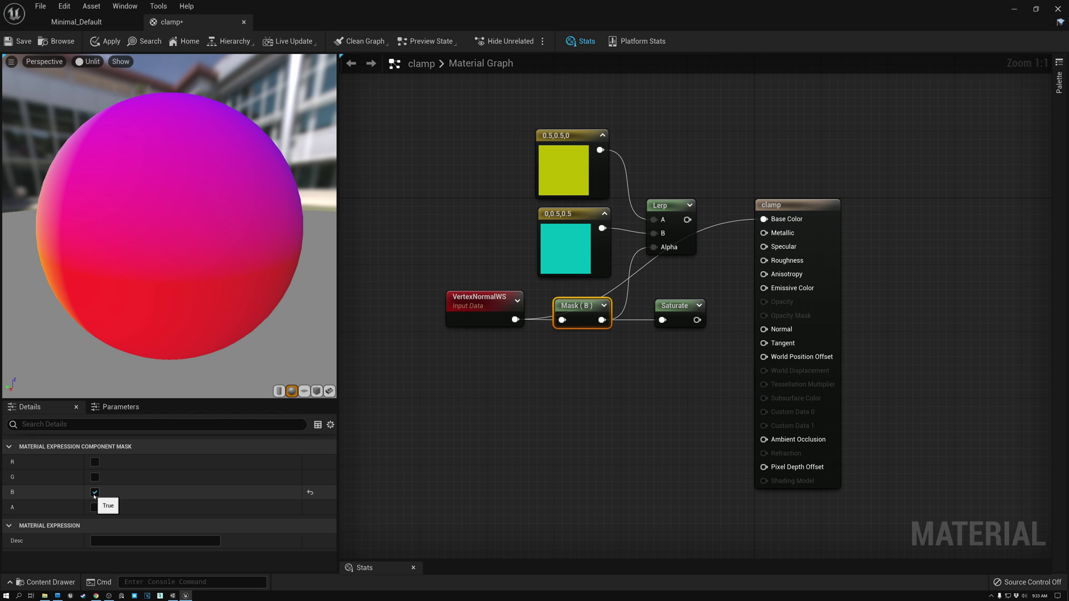
{"action": "left_click_drag", "start_coordinate": [601, 321], "coordinate": [764, 219]}
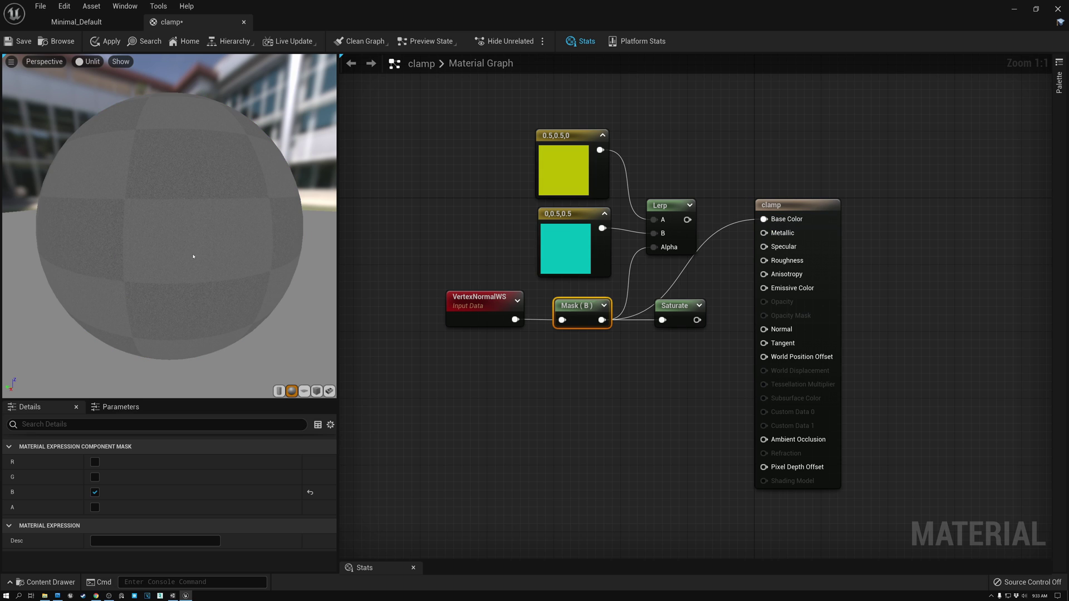
{"action": "left_click_drag", "start_coordinate": [176, 248], "coordinate": [234, 250]}
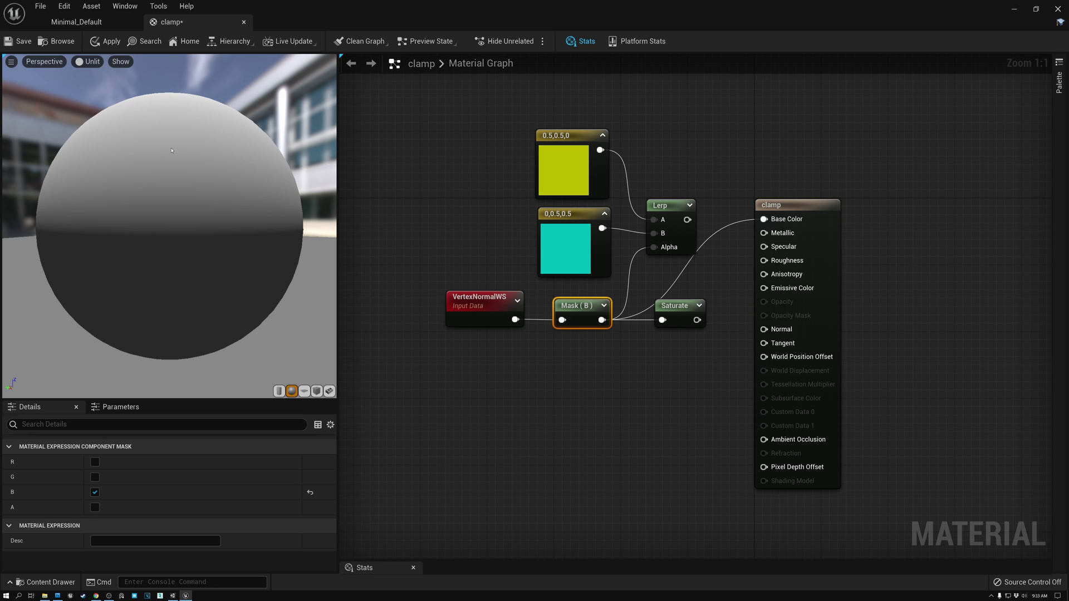
{"action": "left_click_drag", "start_coordinate": [170, 325], "coordinate": [169, 349]}
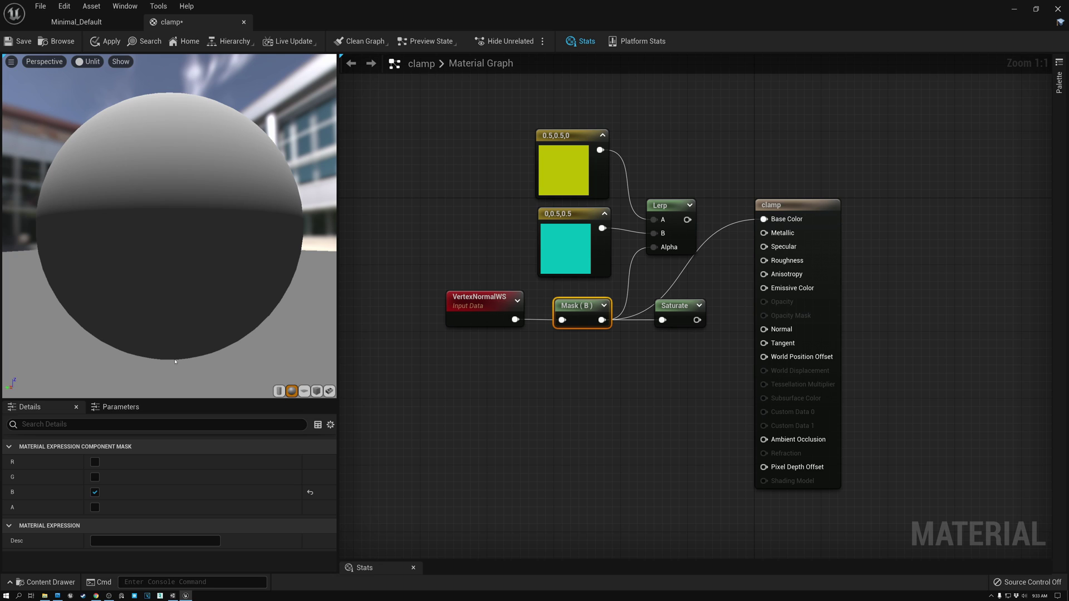
{"action": "left_click_drag", "start_coordinate": [187, 261], "coordinate": [188, 276]}
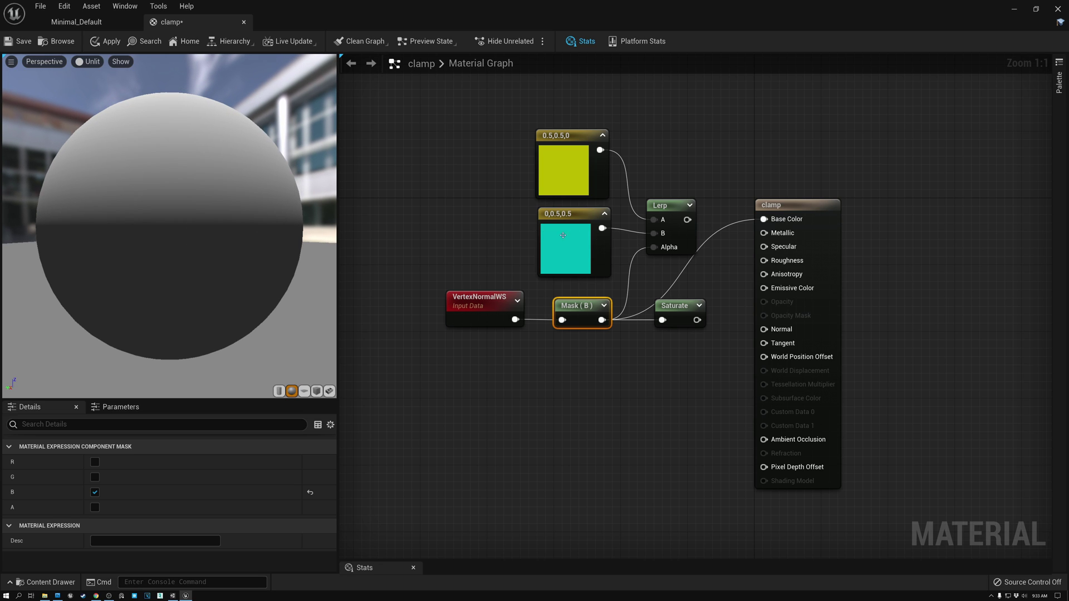
Connect the Lerp node's output to Base Color and compare the sphere's colors with the cyan constant.
{"action": "left_click_drag", "start_coordinate": [688, 219], "coordinate": [765, 220]}
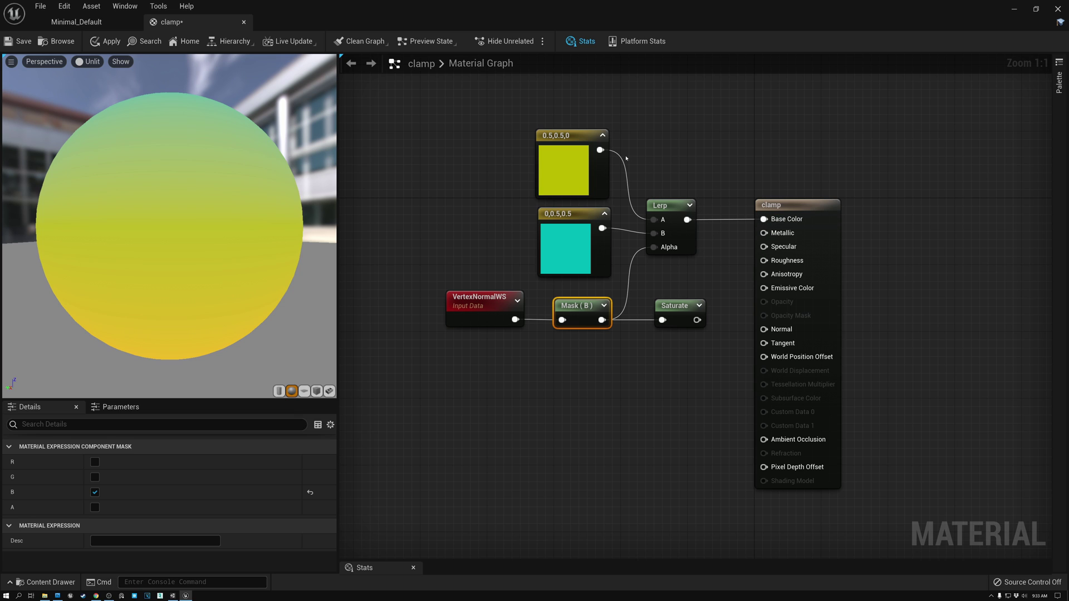
{"action": "left_click", "coordinate": [568, 245]}
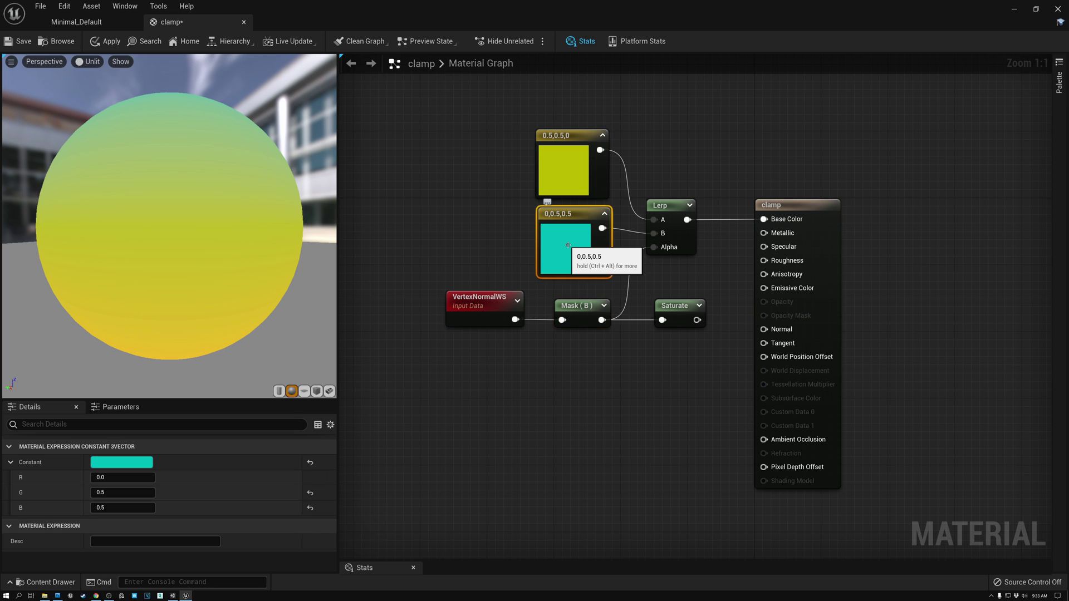
Examine the unclamped gradient around the preview sphere and compare it with the yellow constant and the VertexNormalWS and Mask (B) nodes.
{"action": "left_click_drag", "start_coordinate": [142, 115], "coordinate": [173, 106]}
{"action": "left_click", "coordinate": [556, 161]}
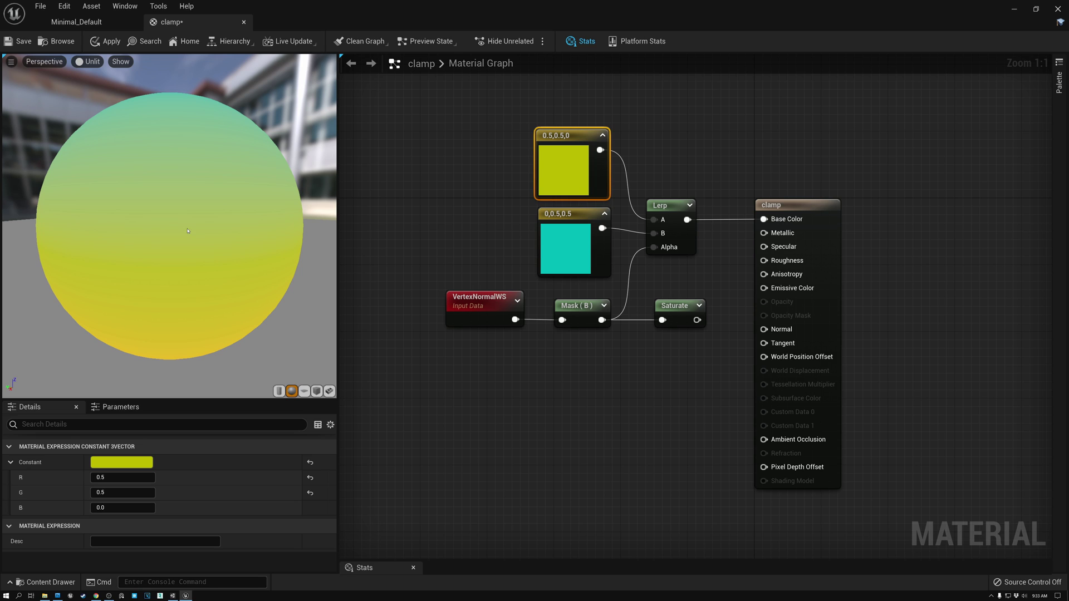
{"action": "left_click", "coordinate": [577, 311]}
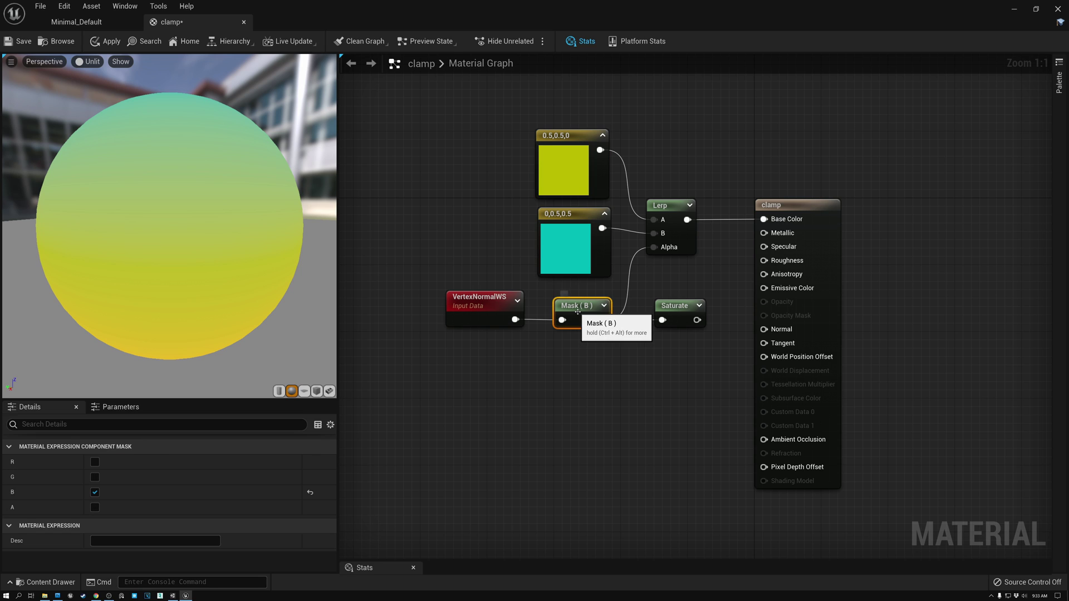
{"action": "left_click", "coordinate": [480, 312]}
{"action": "left_click", "coordinate": [576, 315]}
{"action": "mouse_move", "coordinate": [145, 345]}
{"action": "left_mouse_down"}
{"action": "mouse_move", "coordinate": [188, 356]}
{"action": "mouse_move", "coordinate": [181, 338]}
{"action": "left_mouse_up"}
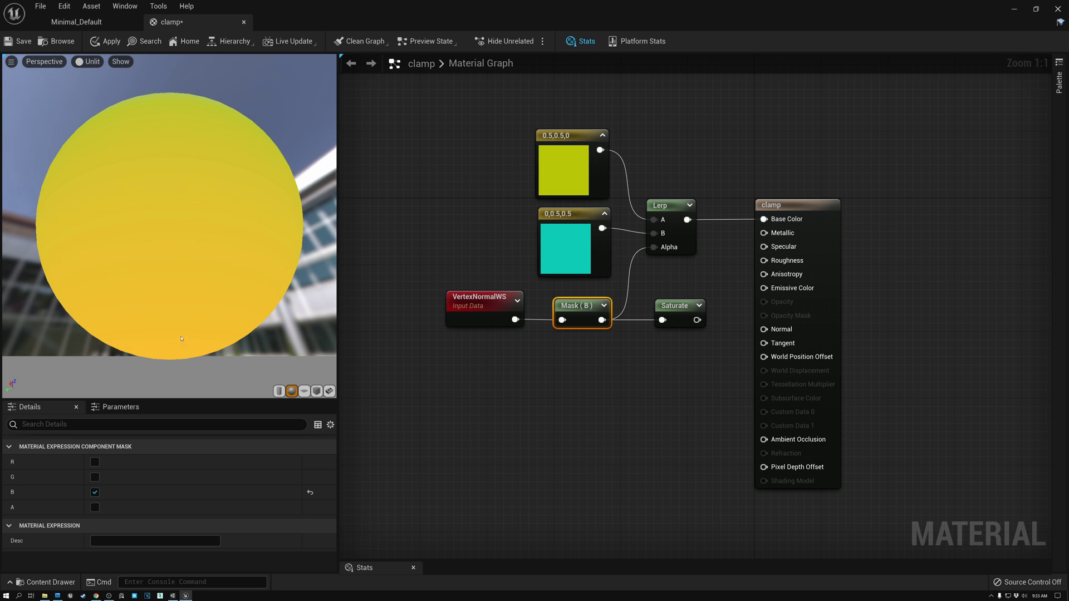
{"action": "mouse_move", "coordinate": [189, 260]}
{"action": "left_mouse_down"}
{"action": "mouse_move", "coordinate": [190, 308]}
{"action": "mouse_move", "coordinate": [194, 287]}
{"action": "left_mouse_up"}
{"action": "left_click_drag", "start_coordinate": [171, 101], "coordinate": [173, 110]}
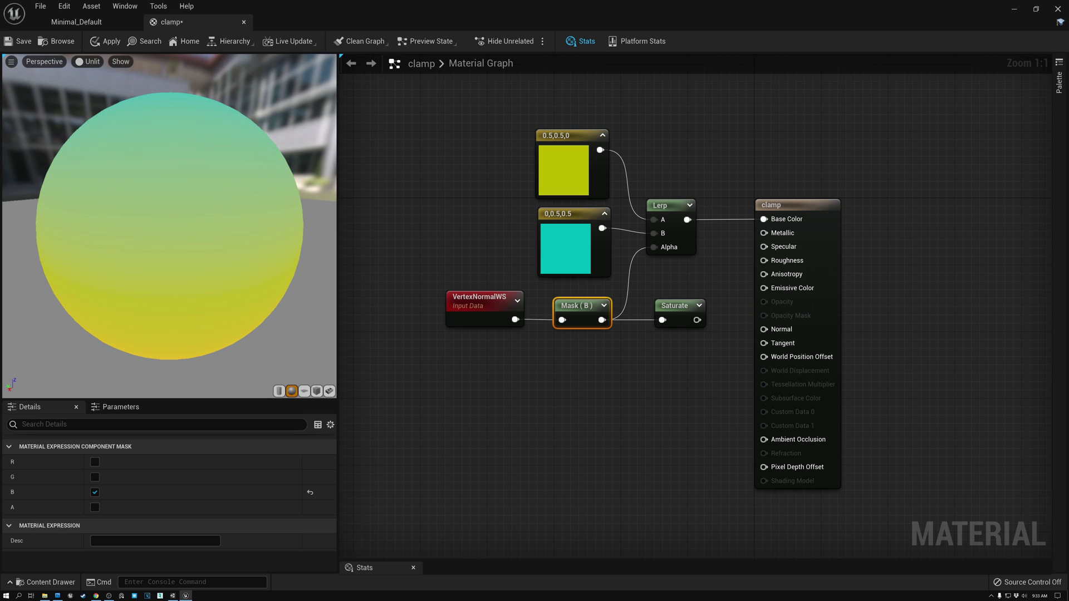
{"action": "left_click_drag", "start_coordinate": [180, 254], "coordinate": [188, 355]}
Move the Saturate node closer to Mask (B), then shift VertexNormalWS, Mask (B) and Saturate together farther from the material node.
{"action": "left_click_drag", "start_coordinate": [672, 306], "coordinate": [654, 306]}
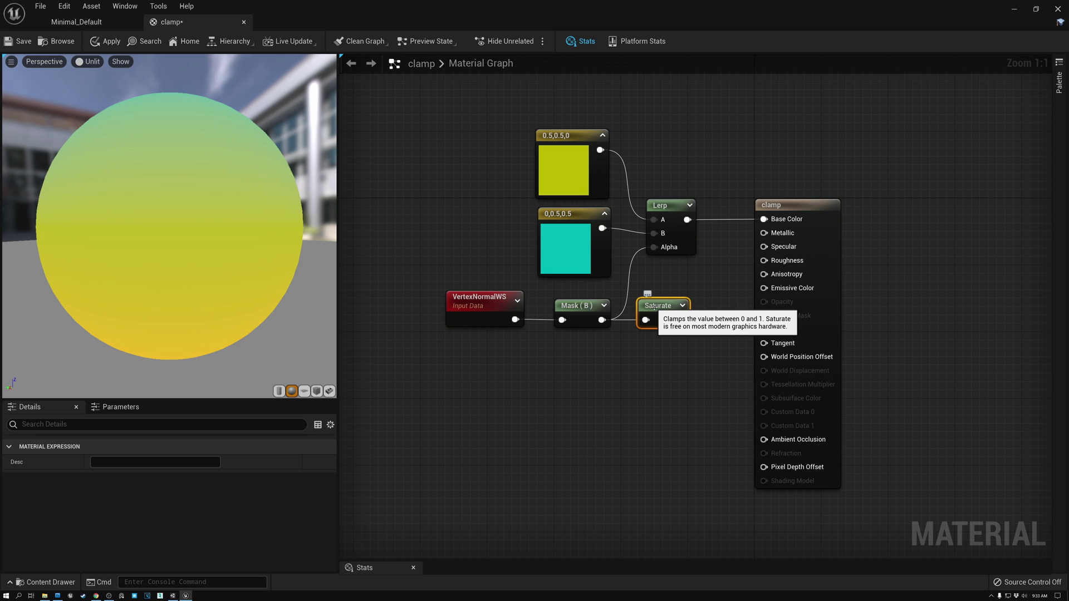
{"action": "left_click", "coordinate": [563, 160]}
{"action": "left_click", "coordinate": [568, 212]}
{"action": "left_click", "coordinate": [567, 184]}
{"action": "left_click", "coordinate": [663, 306]}
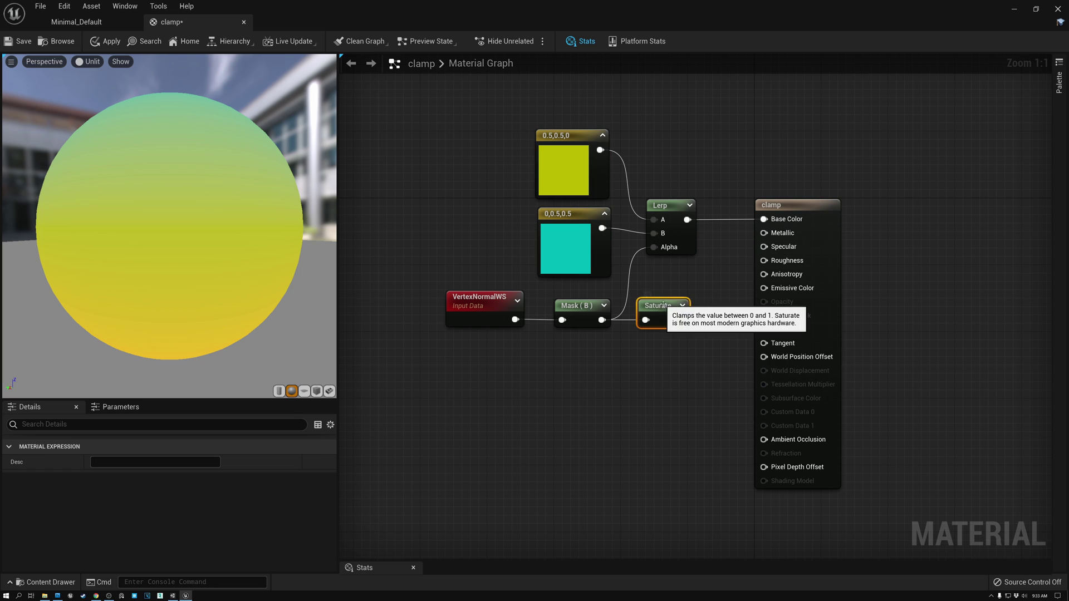
{"action": "left_click_drag", "start_coordinate": [662, 350], "coordinate": [481, 305]}
{"action": "left_click_drag", "start_coordinate": [640, 303], "coordinate": [590, 304]}
Connect the Saturate node's output to the Lerp node's Alpha input and nudge Saturate slightly toward Mask (B).
{"action": "left_click", "coordinate": [657, 203]}
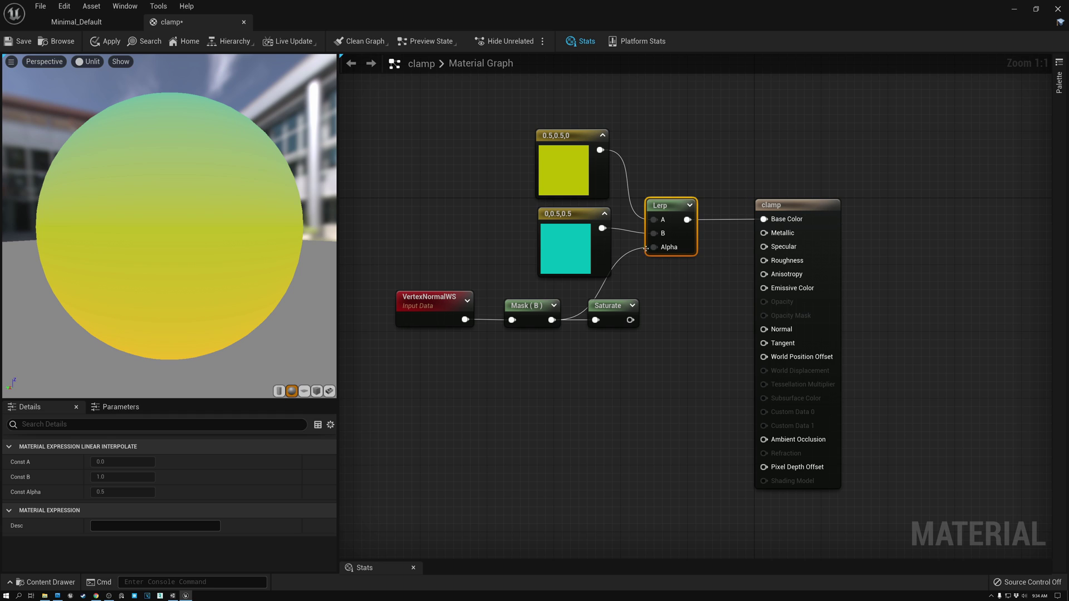
{"action": "left_click", "coordinate": [608, 306]}
{"action": "left_click_drag", "start_coordinate": [631, 320], "coordinate": [653, 248]}
{"action": "left_click_drag", "start_coordinate": [607, 308], "coordinate": [598, 307]}
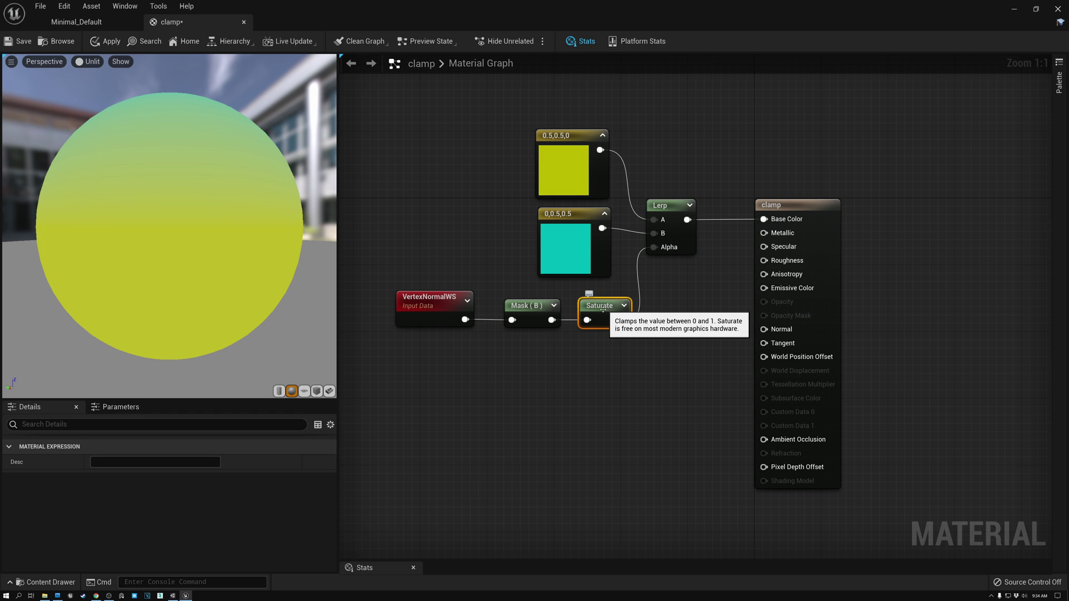
Inspect the saturated gradient around the preview sphere and compare it with the cyan and yellow constants.
{"action": "left_click_drag", "start_coordinate": [264, 227], "coordinate": [140, 174]}
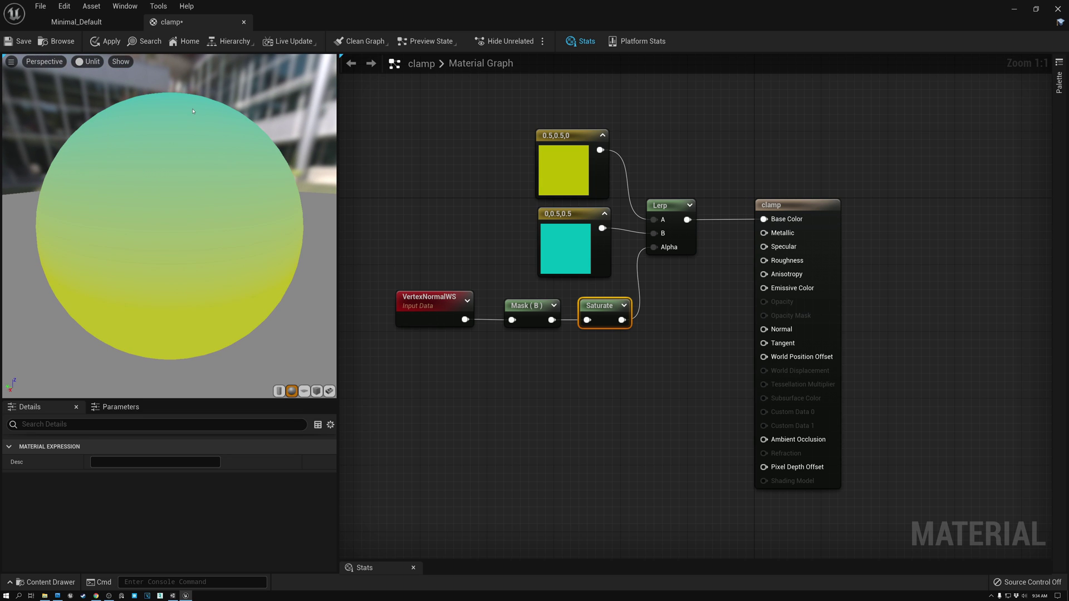
{"action": "left_click", "coordinate": [564, 245]}
{"action": "left_click_drag", "start_coordinate": [184, 145], "coordinate": [178, 93]}
{"action": "left_click_drag", "start_coordinate": [195, 197], "coordinate": [194, 251]}
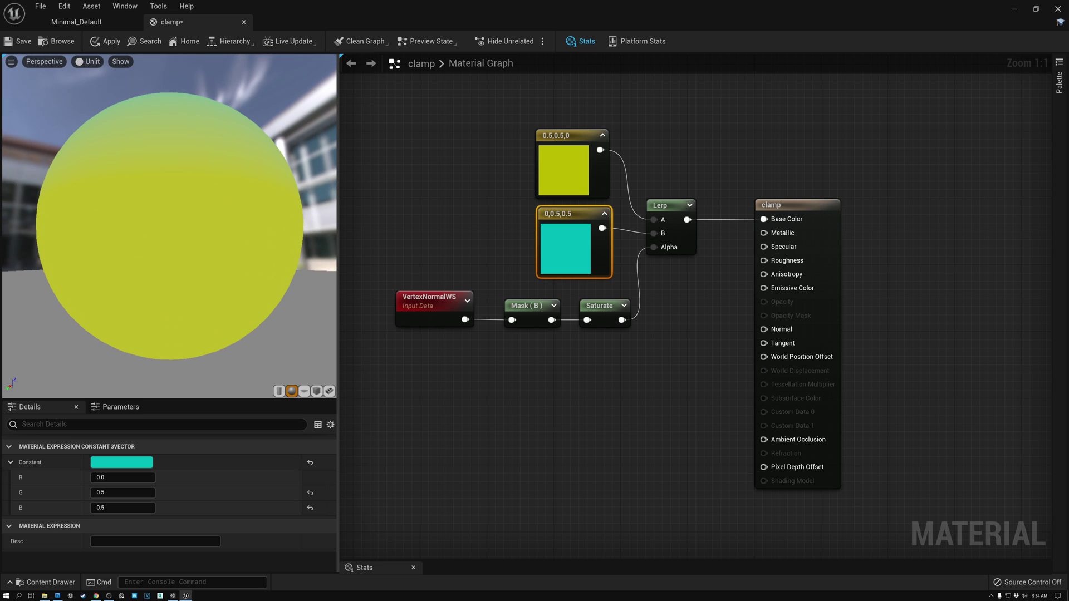
{"action": "left_click", "coordinate": [563, 168]}
{"action": "left_click_drag", "start_coordinate": [162, 283], "coordinate": [139, 222]}
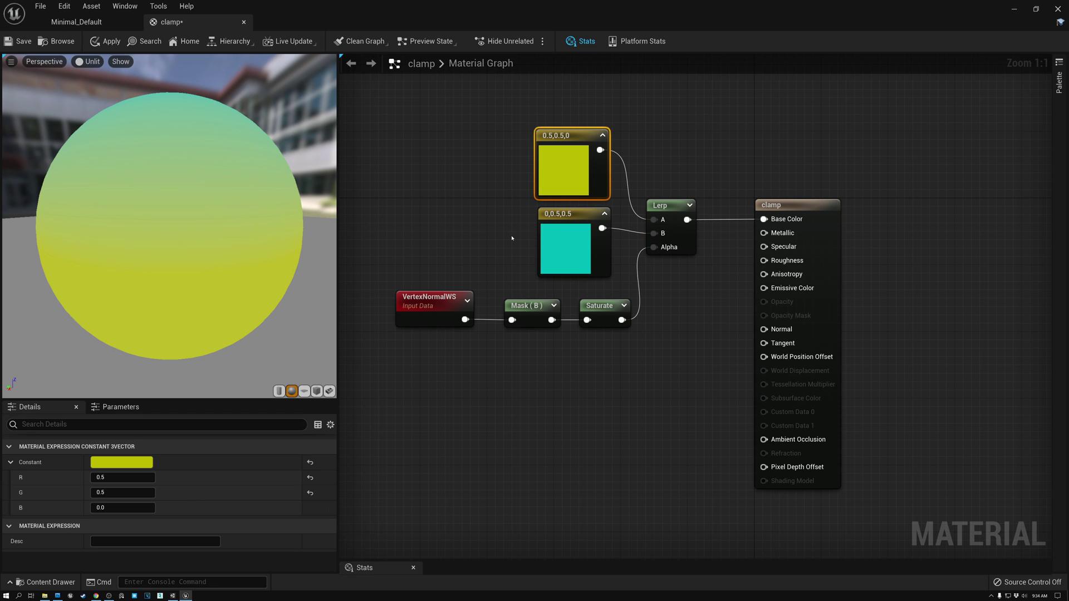
Review the whole graph, including the dot-texture Min and Max examples and the standalone Min, Max, Clamp and Saturate nodes.
{"action": "scroll", "coordinate": [512, 239], "scroll_direction": "down", "scroll_amount": 2}
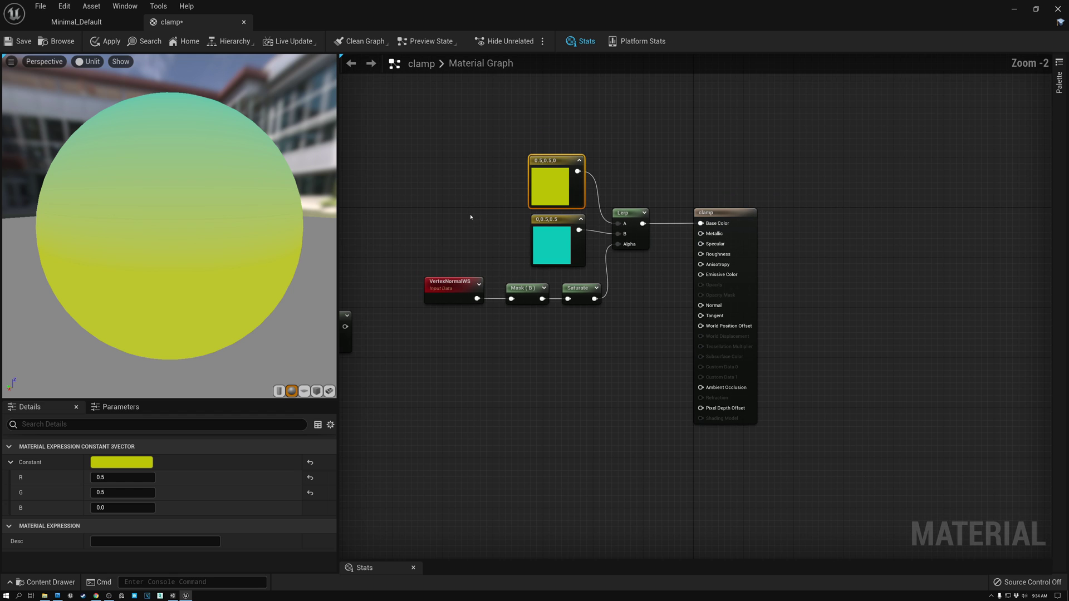
{"action": "right_click_drag", "start_coordinate": [436, 202], "coordinate": [711, 224]}
{"action": "scroll", "coordinate": [745, 201], "scroll_direction": "down", "scroll_amount": 2}
{"action": "scroll", "coordinate": [744, 200], "scroll_direction": "up", "scroll_amount": 1}
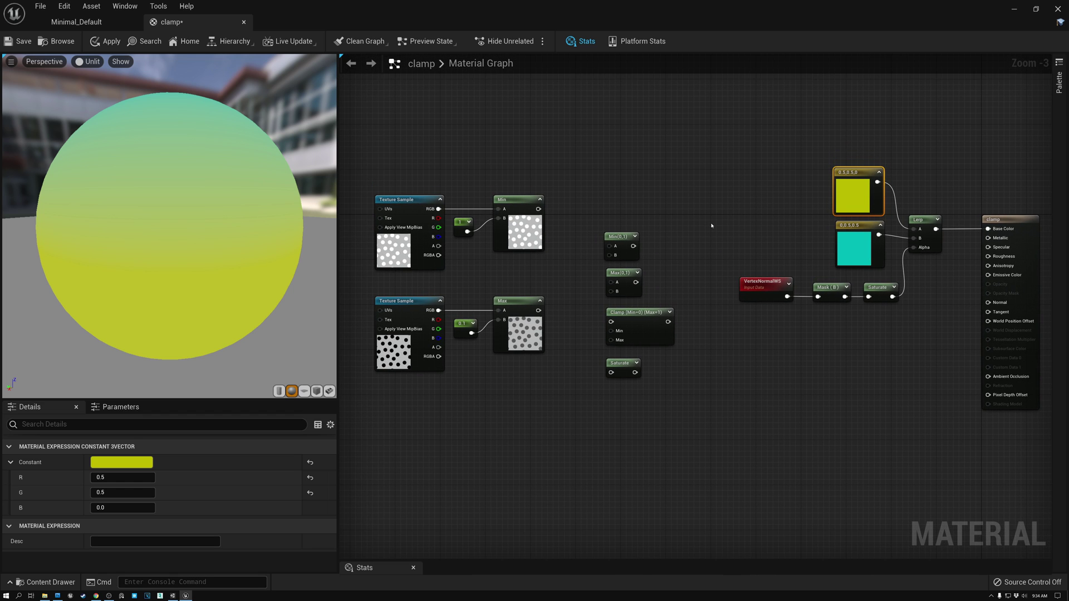